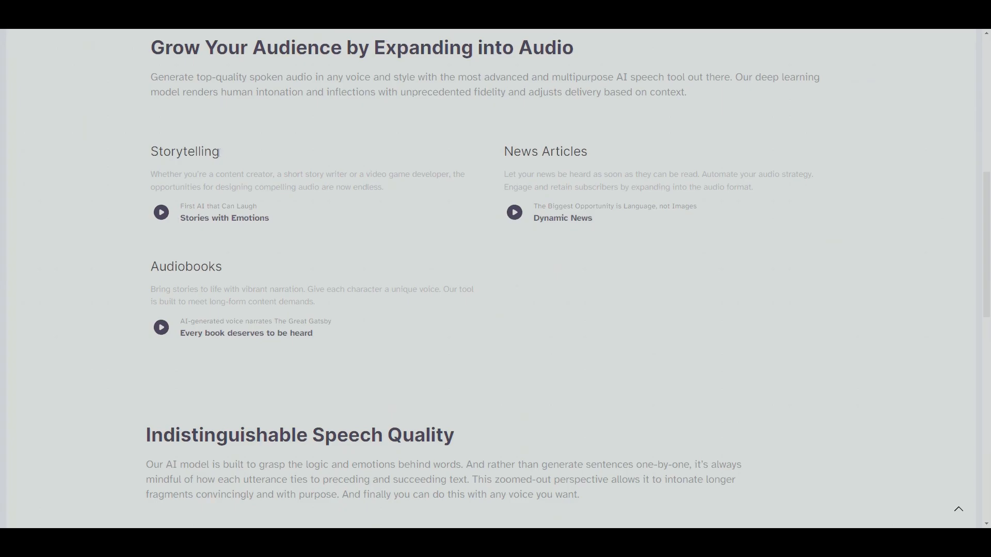
Step: Look over the ElevenLabs home page and sign in to the existing account with Google
scroll(755, 449, down, 9)
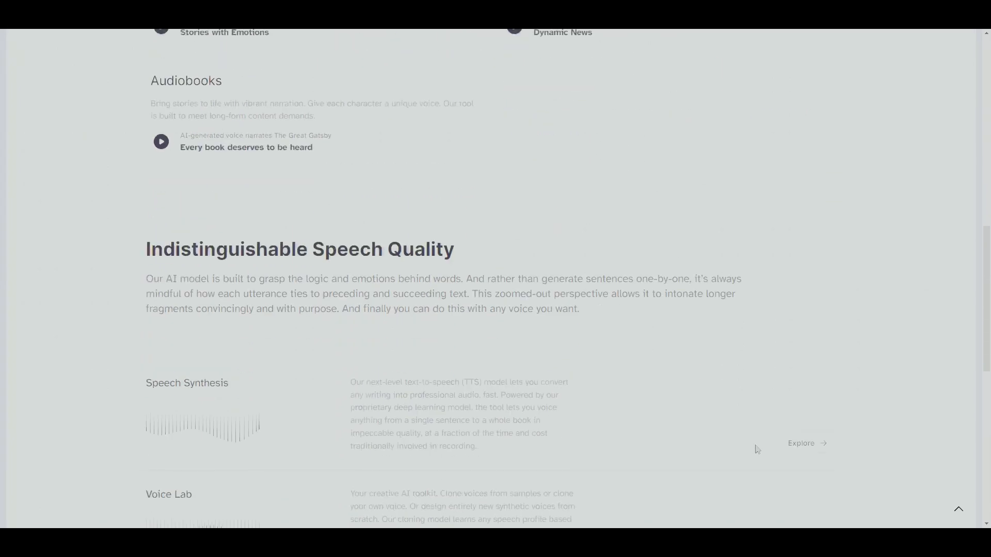
scroll(792, 464, up, 3)
scroll(794, 467, down, 1)
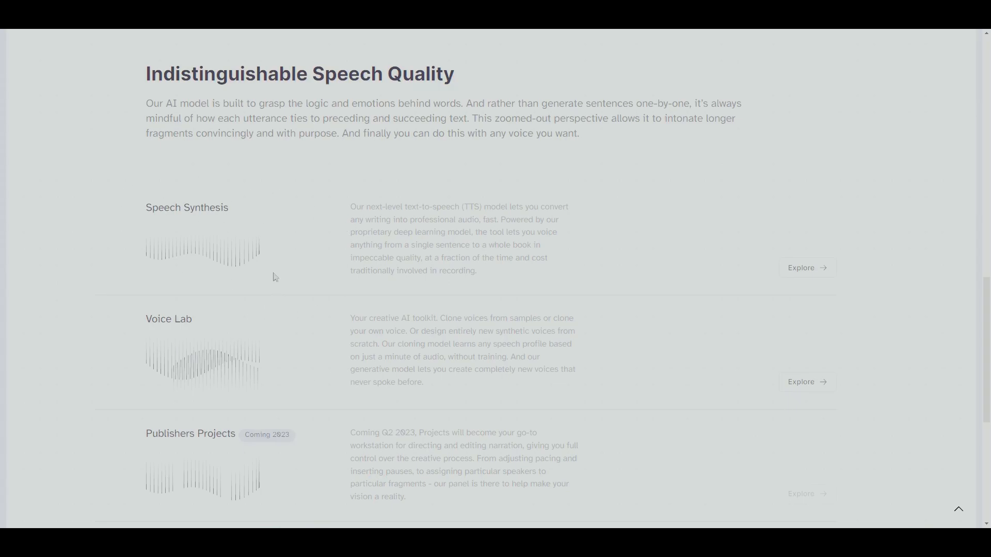
scroll(487, 316, up, 10)
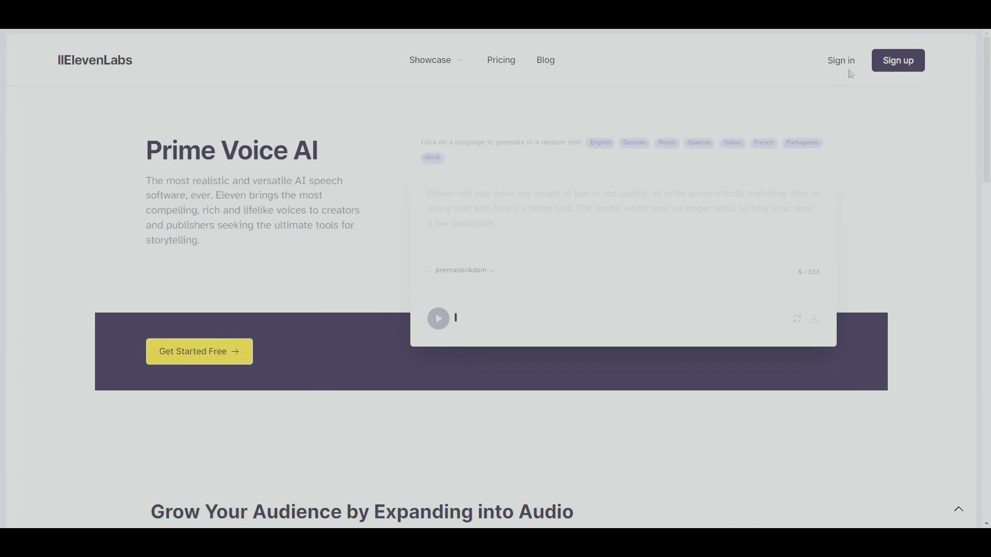
click(892, 63)
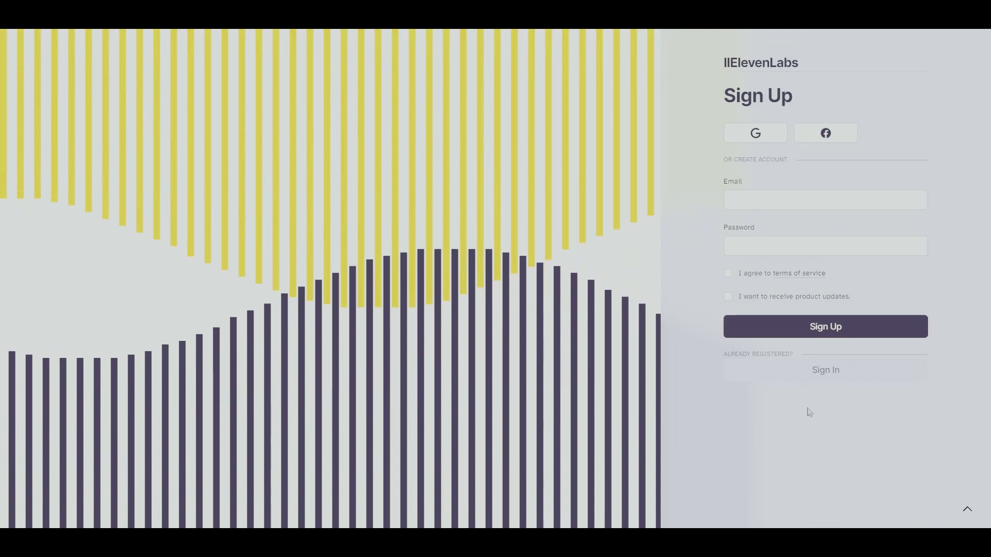
click(849, 372)
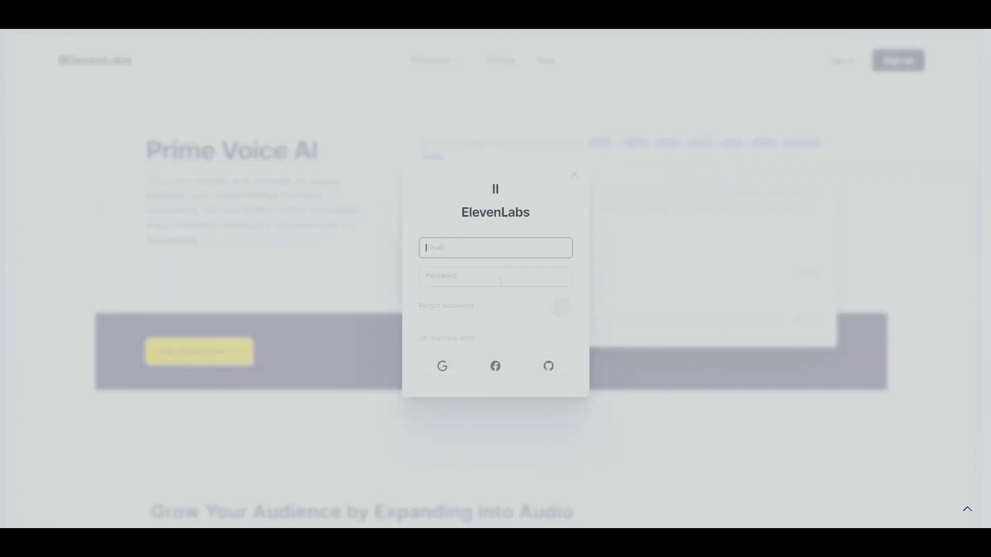
click(442, 366)
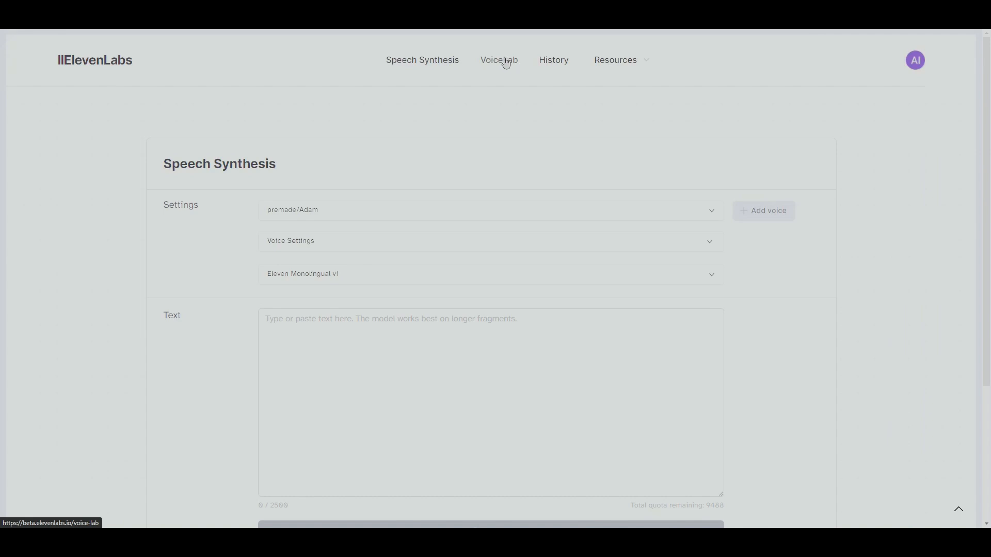
Step: Preview the premade Domi and Bella voices and select premade/Bella for speech synthesis
scroll(578, 264, down, 1)
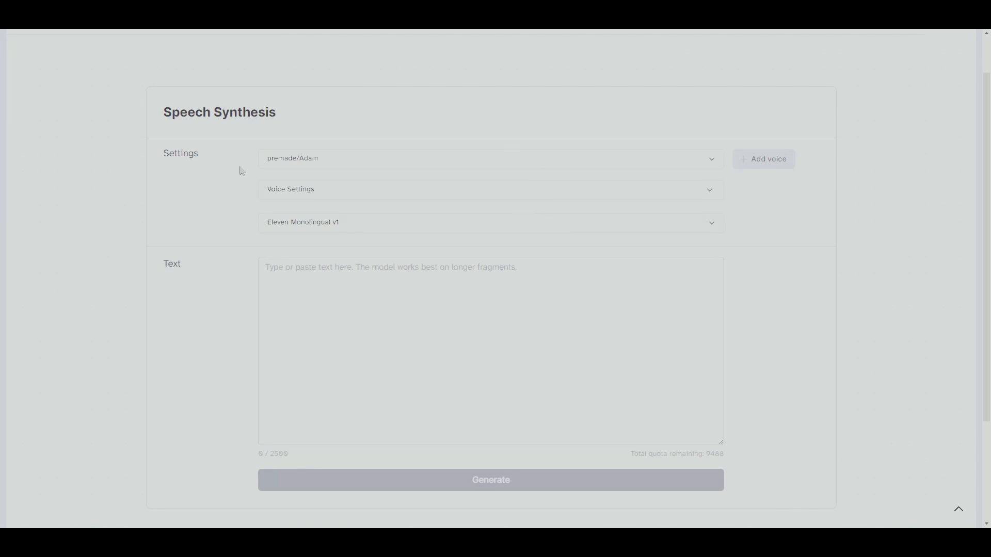
scroll(599, 214, up, 1)
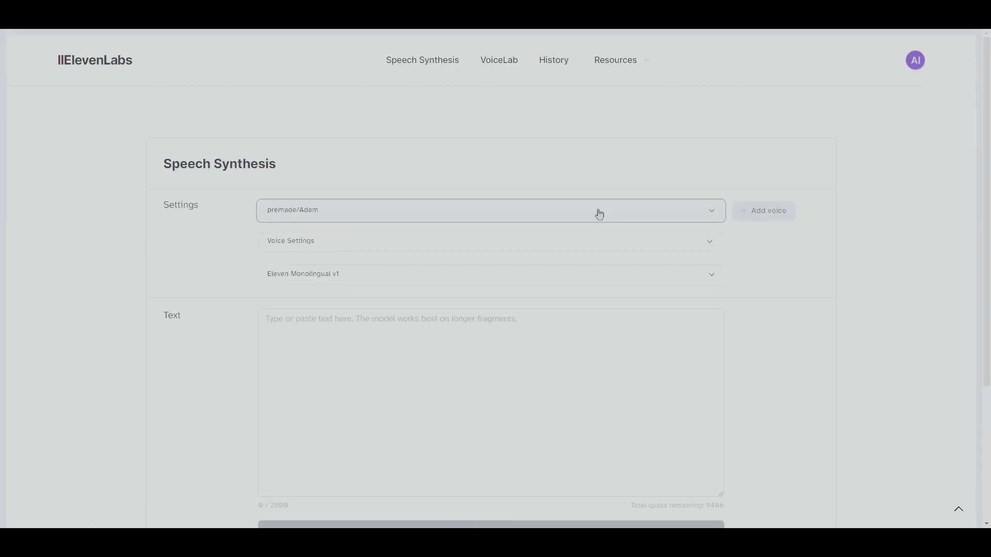
click(599, 214)
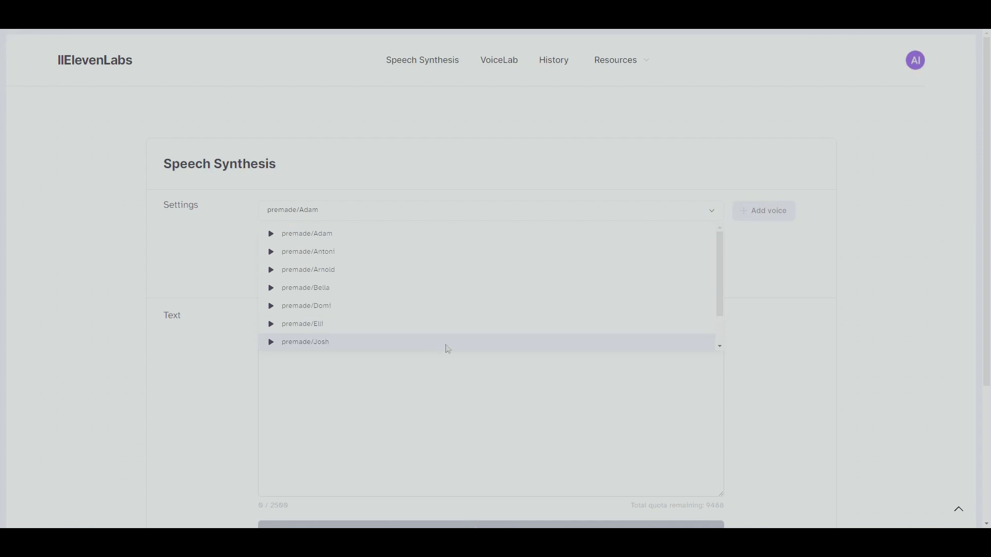
click(271, 308)
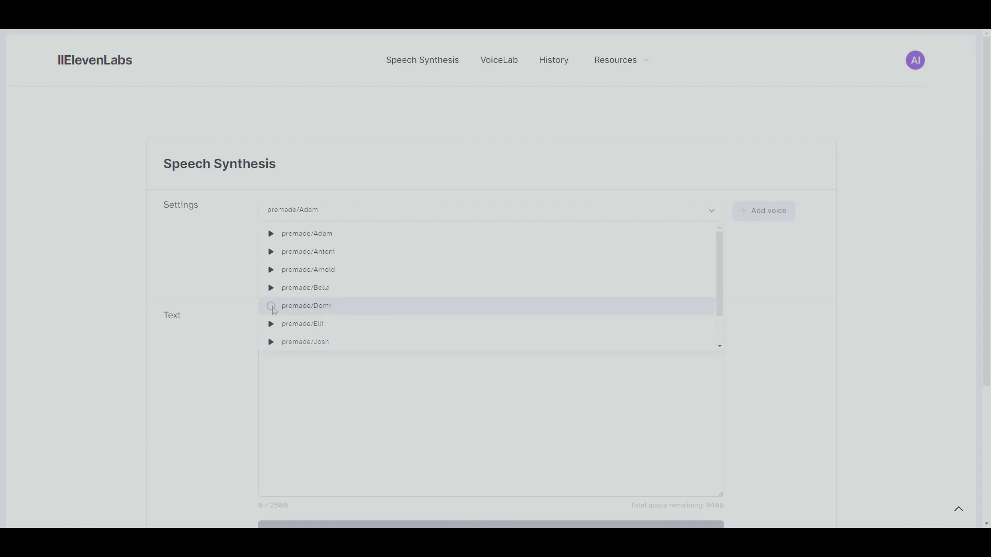
click(271, 288)
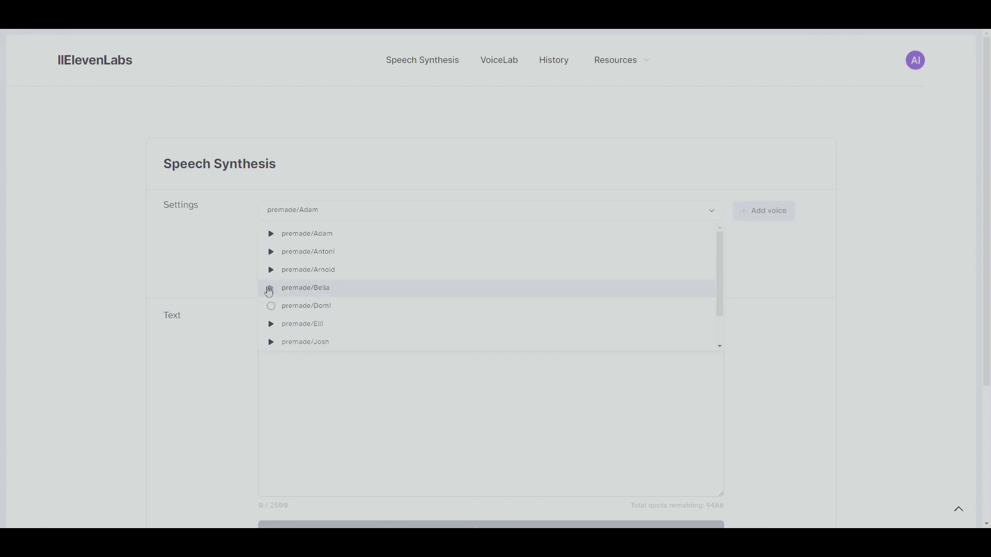
click(422, 296)
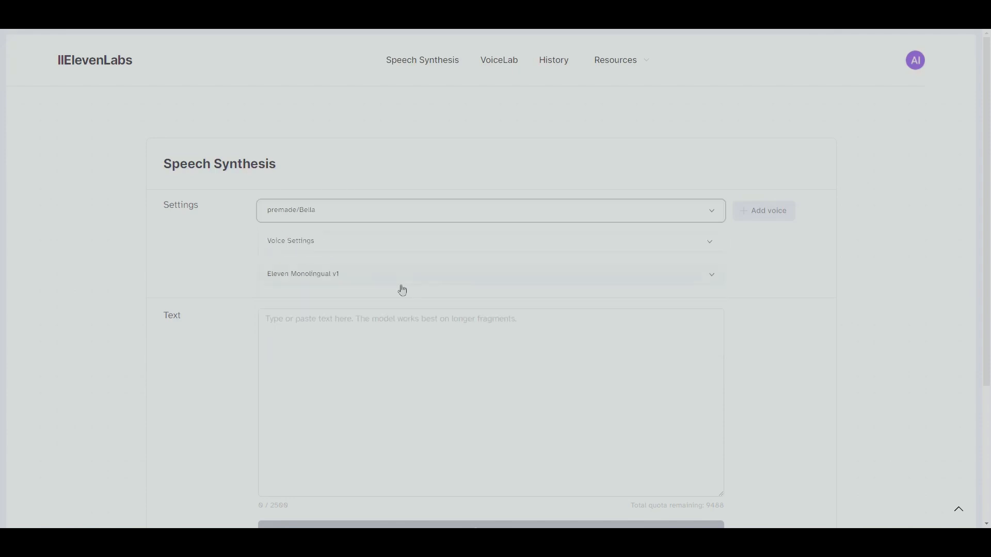
click(457, 219)
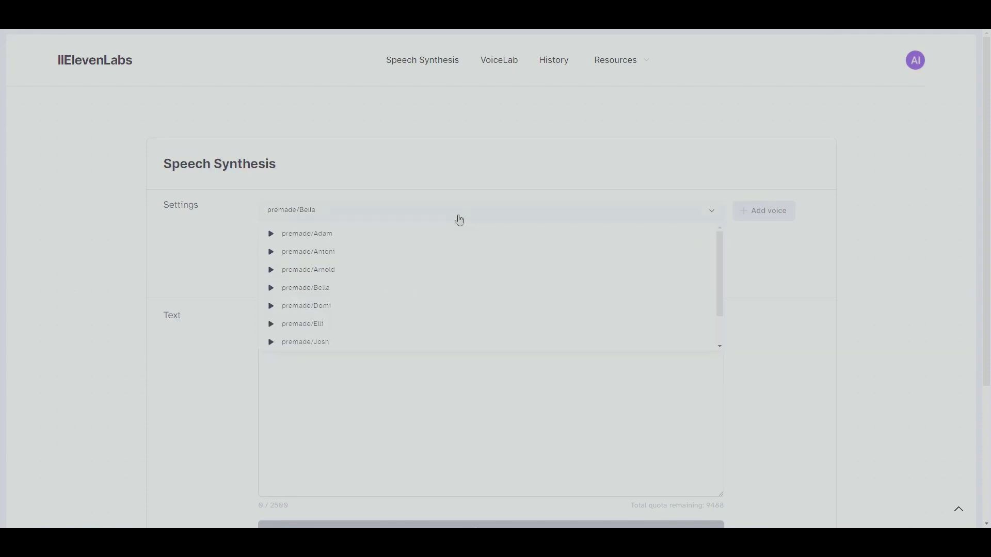
click(458, 219)
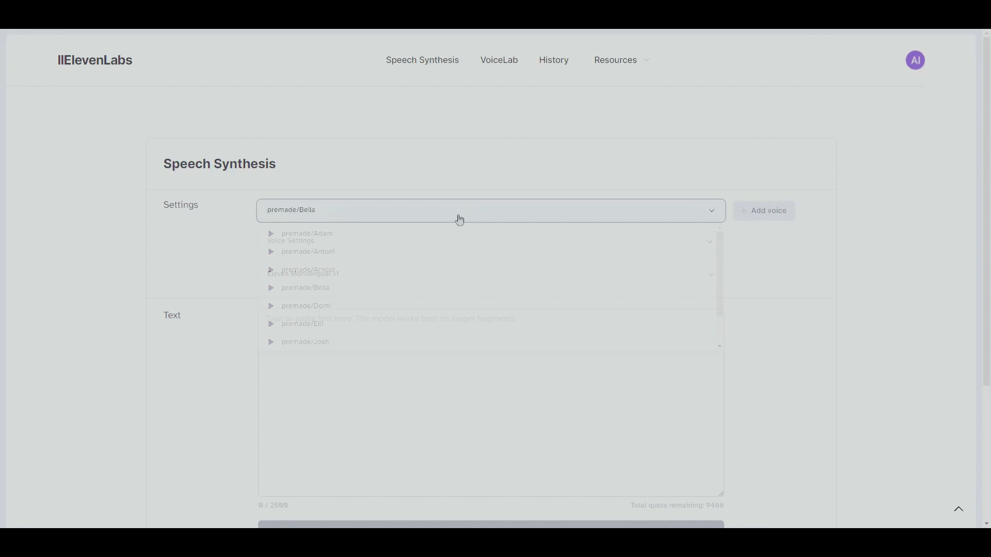
Step: Try lower Stability and Clarity + Similarity Enhancement levels in the voice settings, and restore the defaults
click(446, 249)
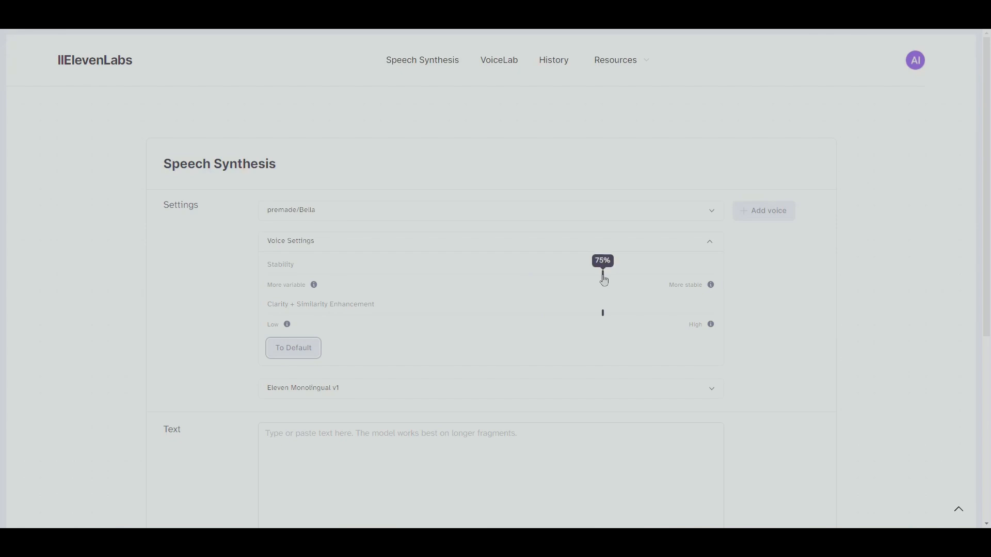
drag(602, 275, 559, 283)
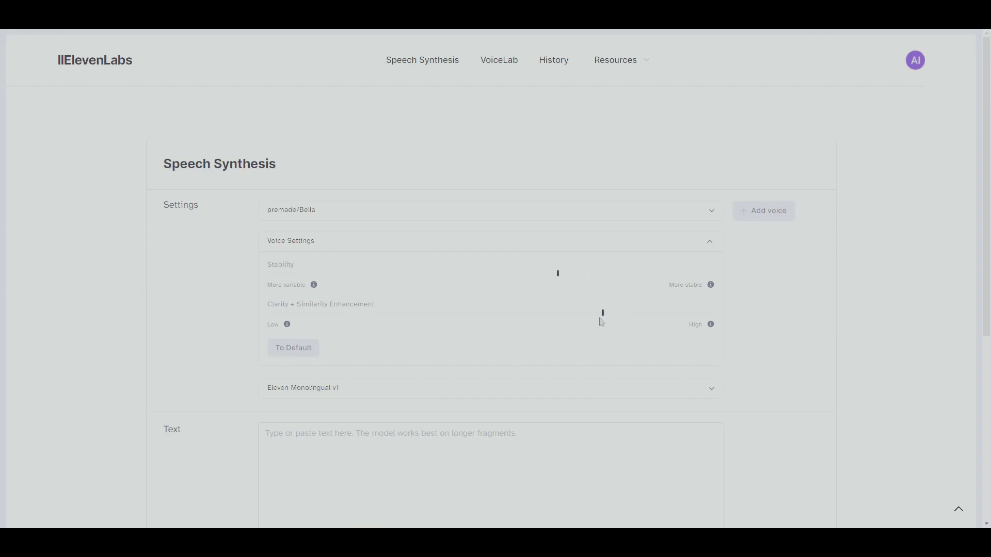
drag(602, 320, 524, 324)
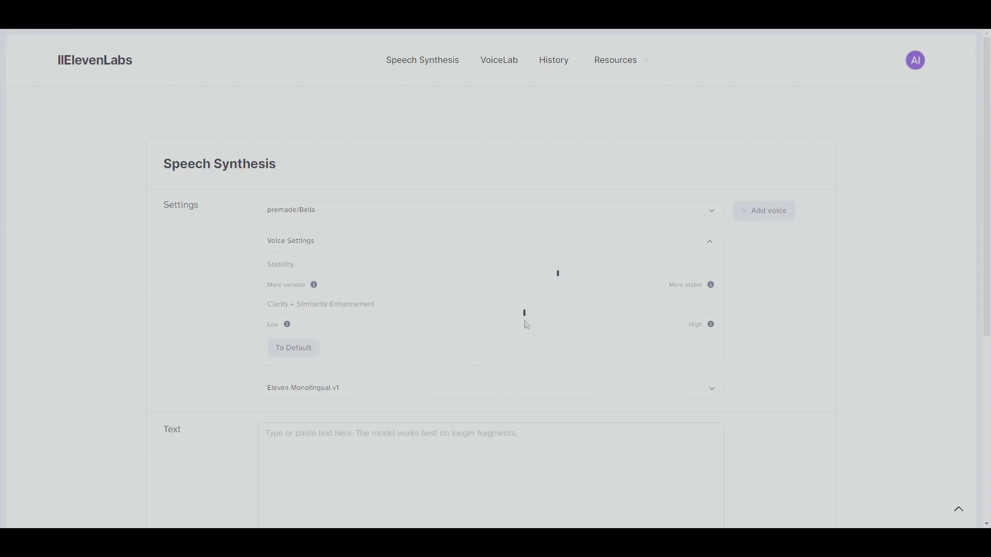
click(307, 355)
Step: Review the available speech models and choose Eleven Monolingual v1
key(Tab)
scroll(766, 345, up, 1)
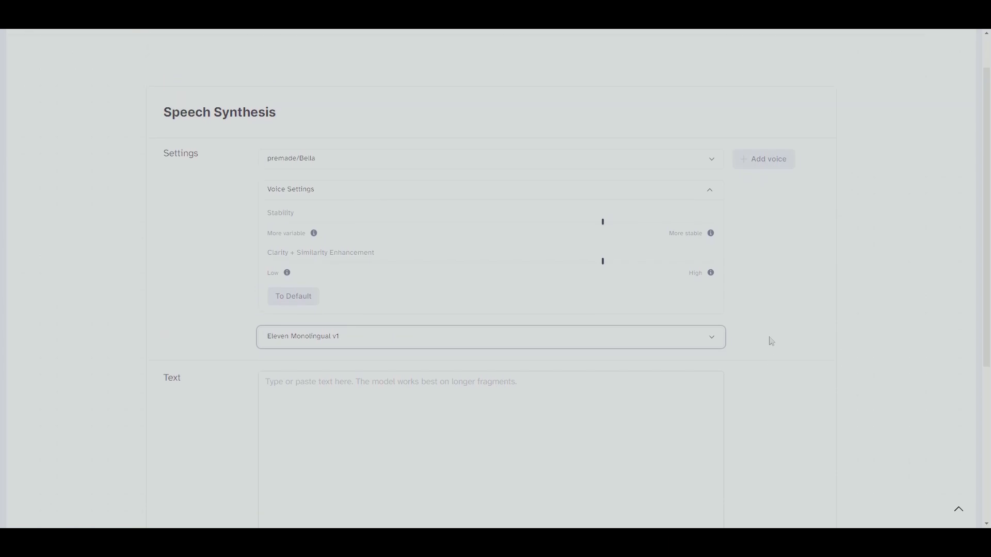
click(643, 343)
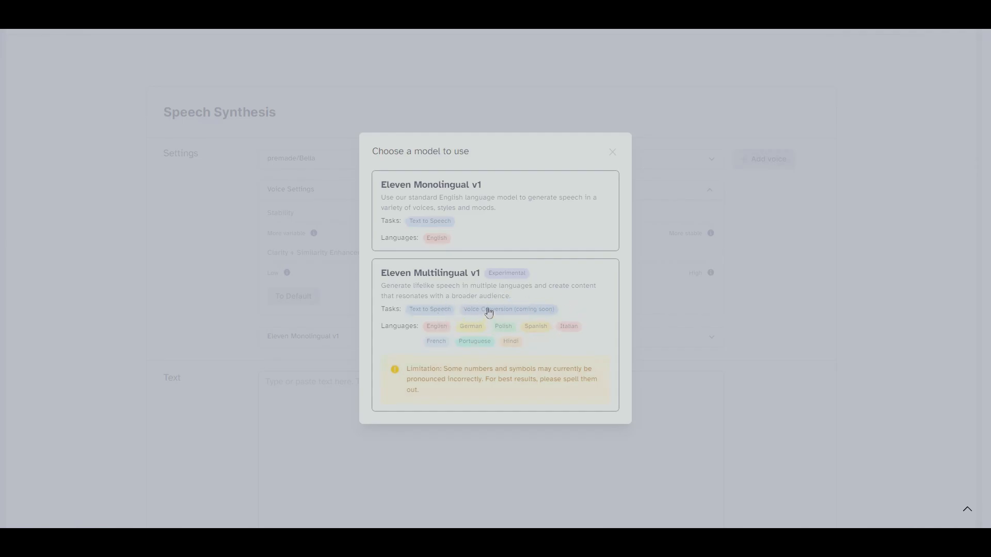
click(495, 211)
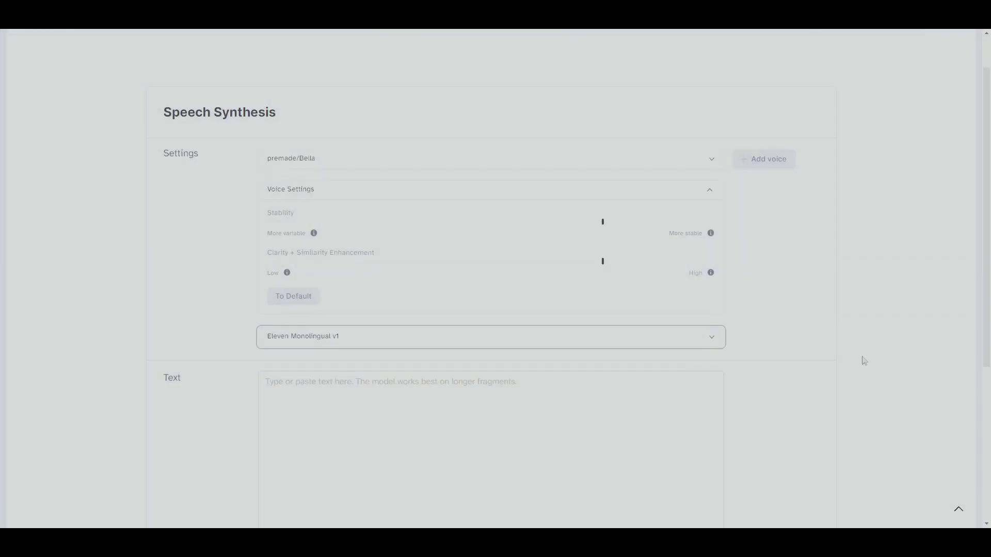
Step: Enter "Hello there, this is a sample voice test" as the text for speech synthesis
scroll(865, 360, down, 3)
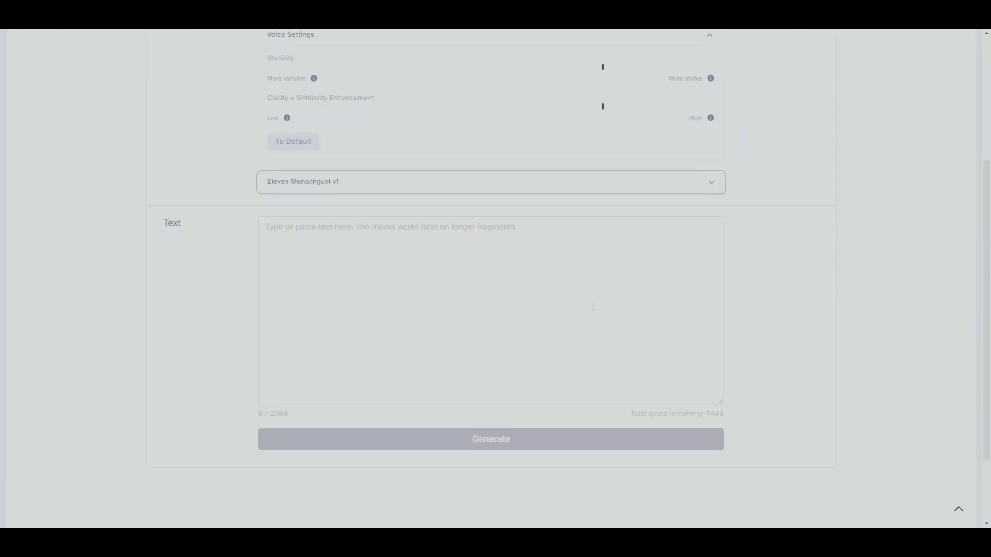
scroll(594, 274, up, 2)
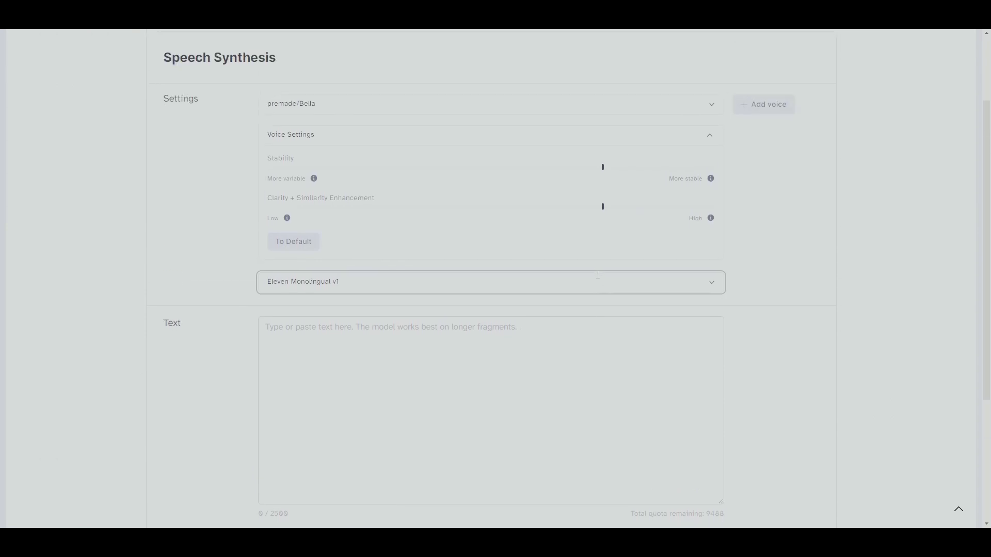
scroll(596, 274, down, 2)
click(597, 275)
text(Hel)
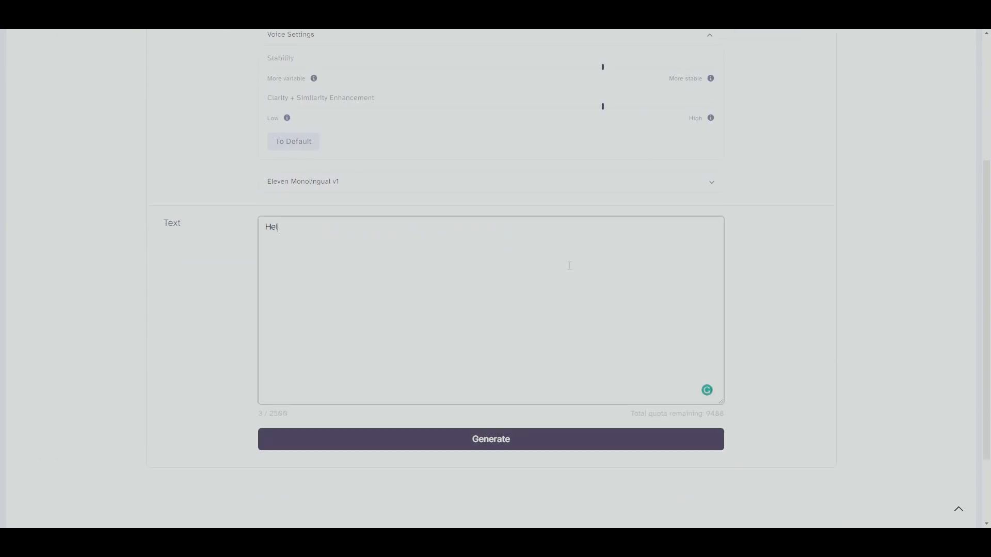
text(lo there, this is a sample voice test)
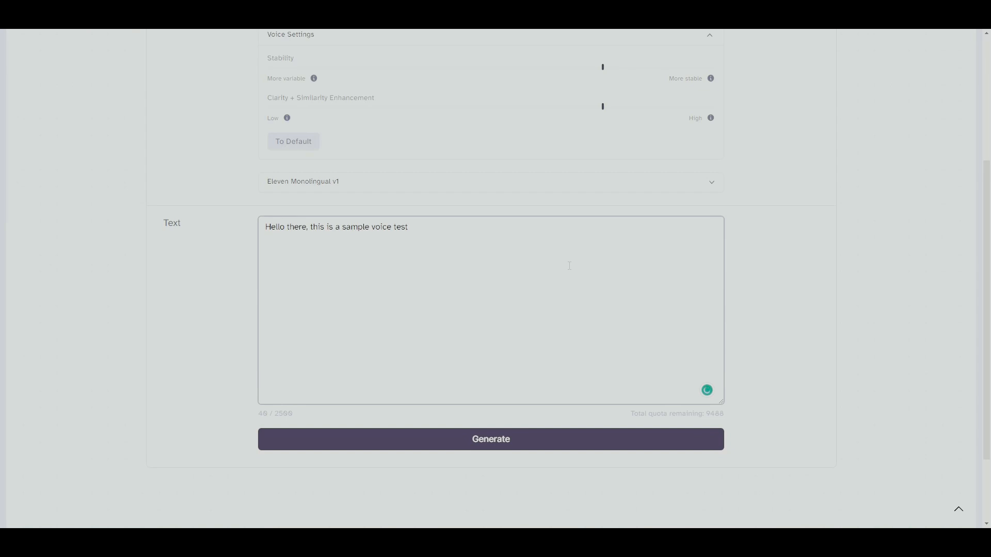
click(806, 344)
Step: Generate speech from the sample text with the Bella voice, and generate it a second time
scroll(611, 321, up, 2)
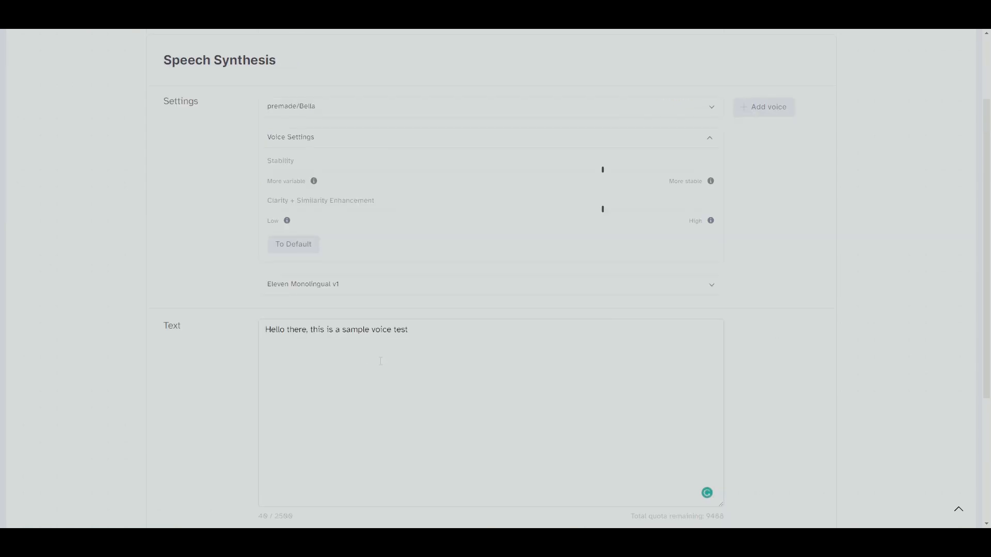
scroll(314, 330, down, 2)
click(541, 448)
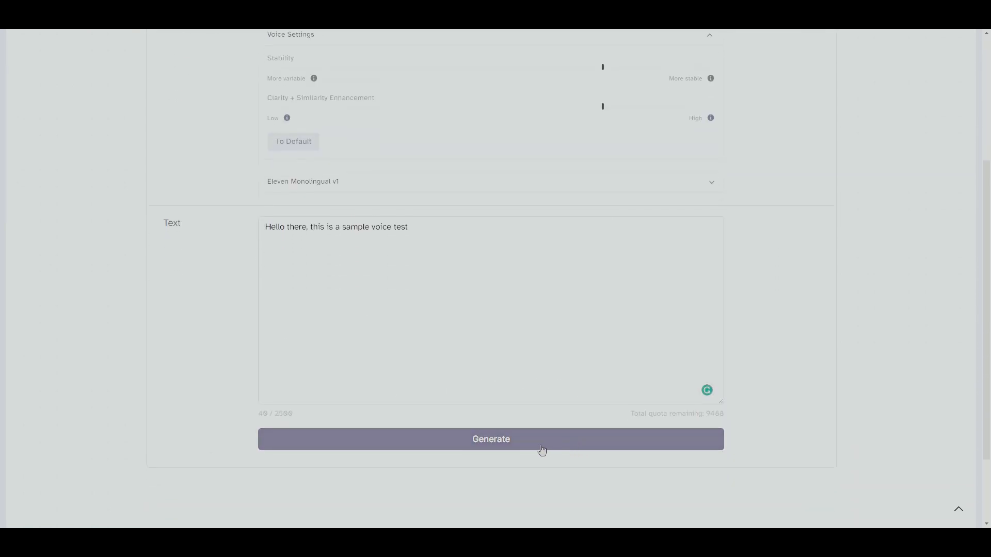
click(541, 449)
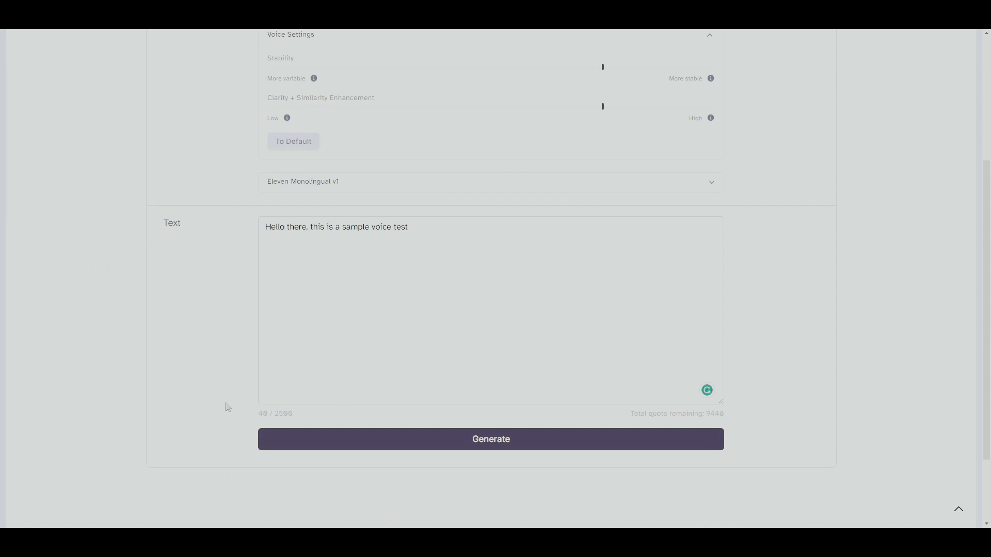
click(564, 439)
Step: Open the account's subscription page and examine its character usage and the Free, Starter and Creator plans
scroll(800, 425, up, 1)
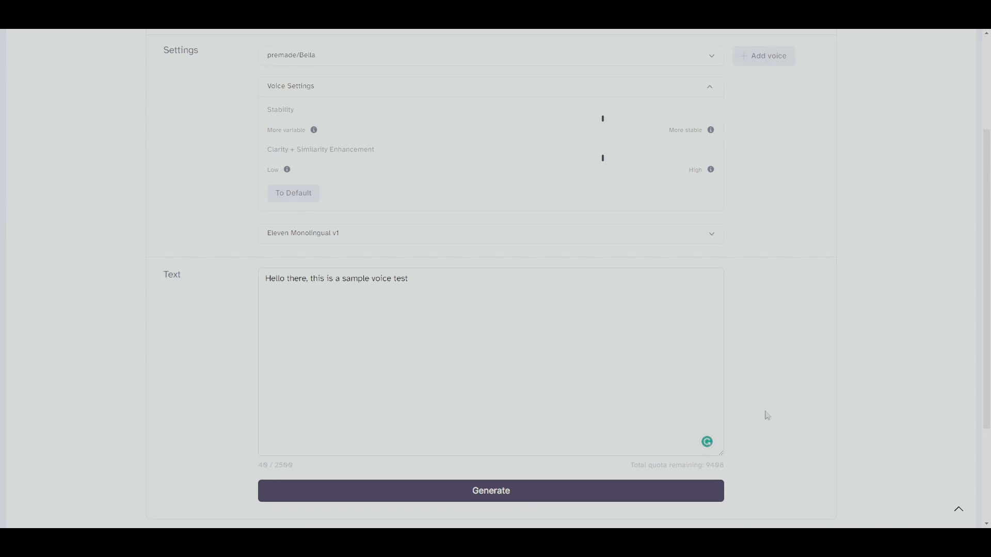
scroll(765, 413, up, 1)
scroll(790, 376, down, 2)
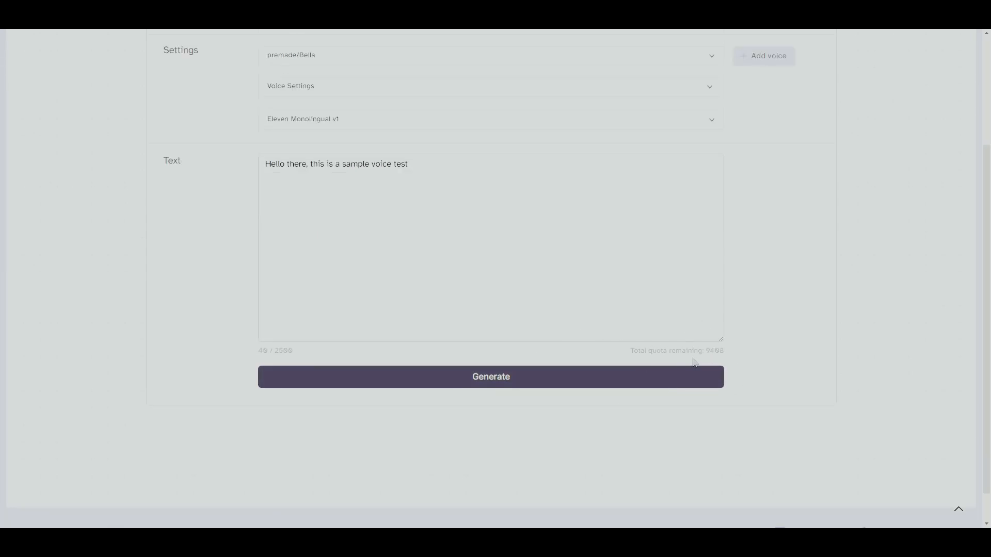
scroll(753, 358, up, 3)
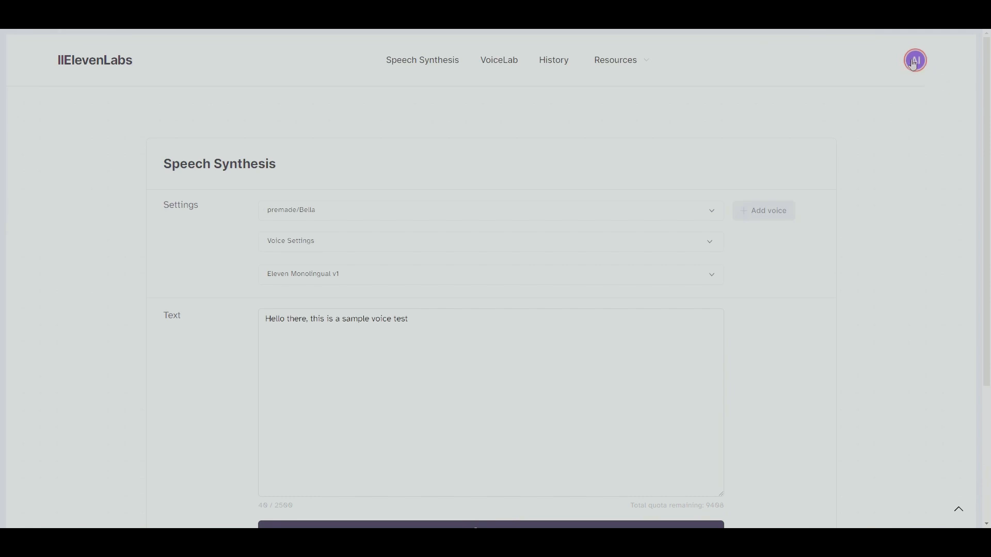
click(915, 61)
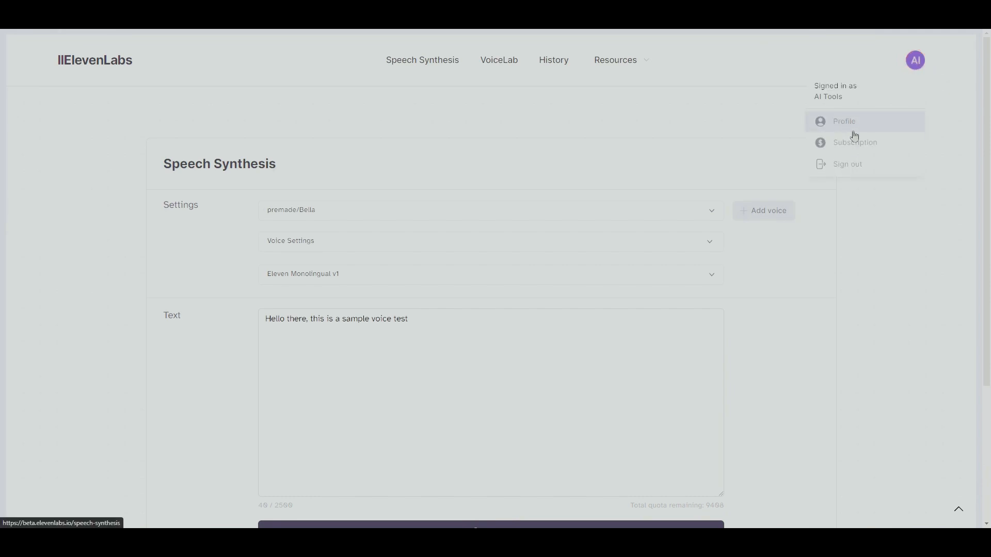
click(860, 153)
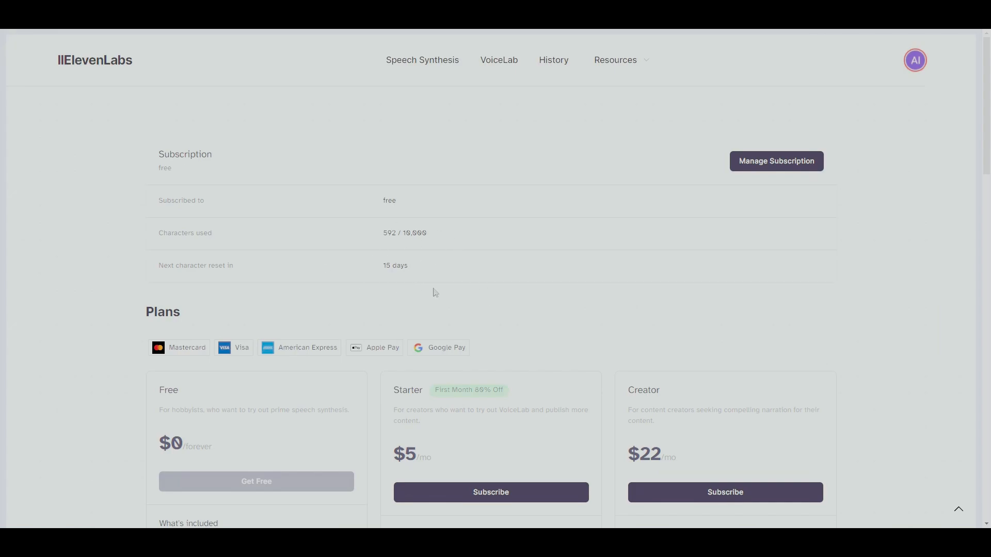
scroll(593, 292, down, 5)
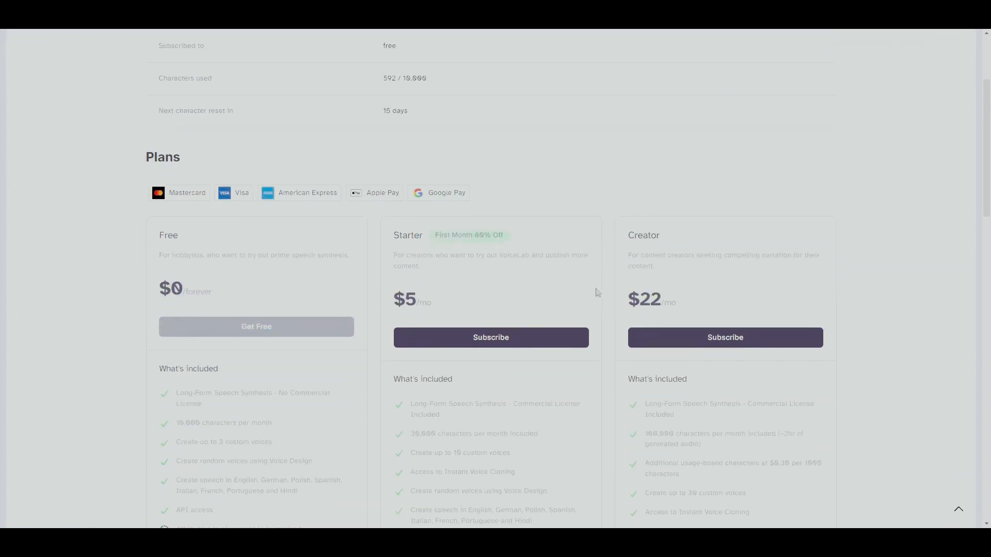
scroll(590, 258, up, 1)
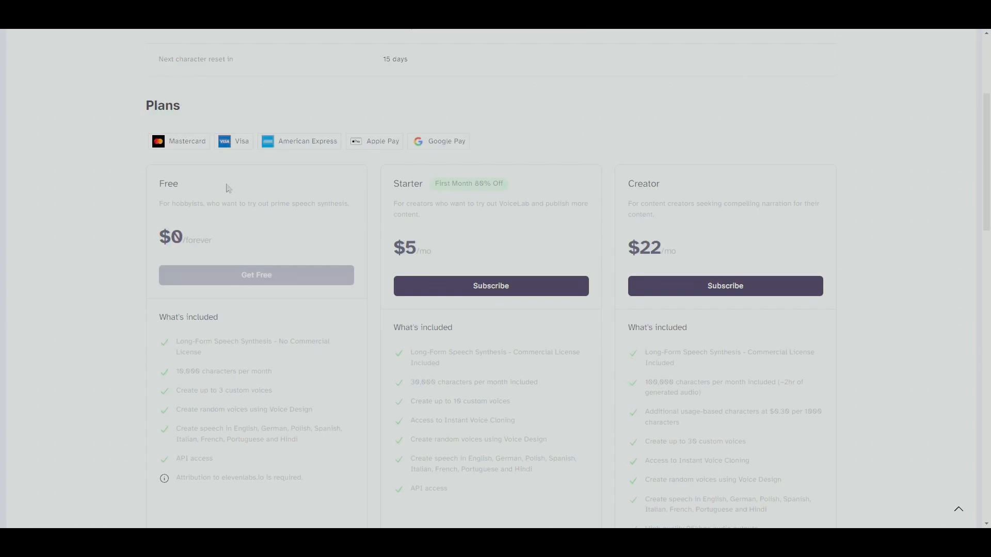
scroll(299, 281, up, 1)
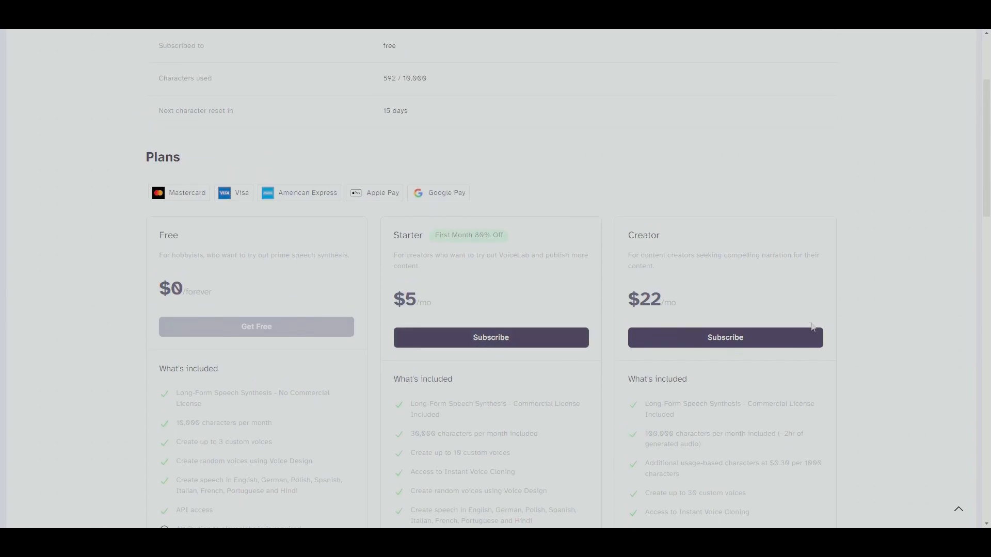
Step: Return to the Speech Synthesis page and look over its voice options
scroll(833, 342, up, 3)
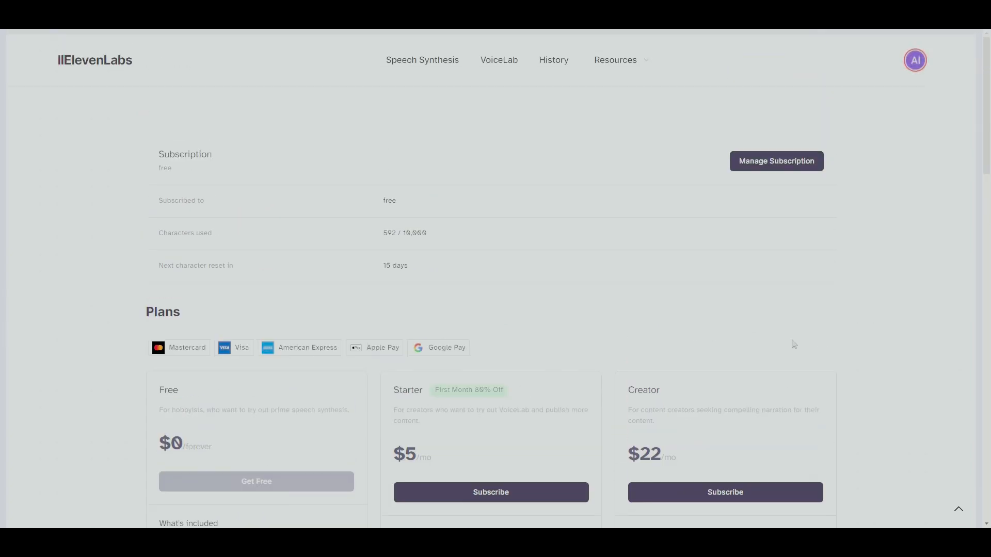
click(421, 77)
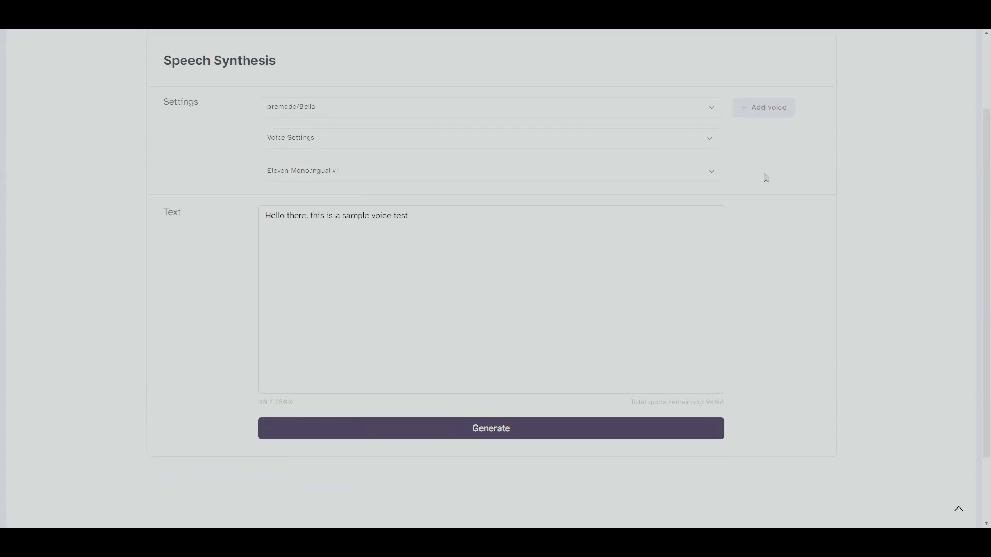
scroll(764, 177, up, 1)
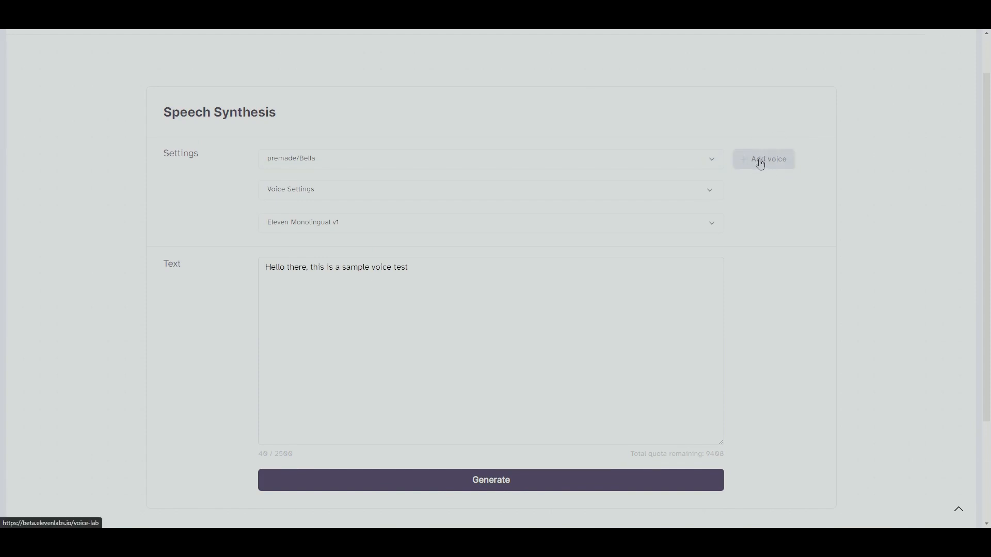
scroll(758, 196, up, 1)
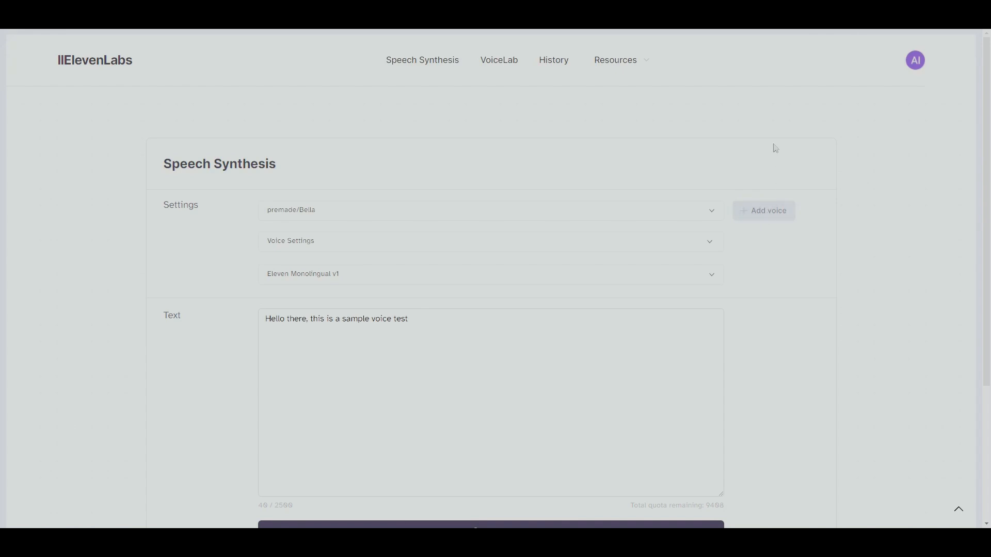
Step: Open VoiceLab and start adding a new voice of the Voice Design type
click(500, 68)
scroll(505, 83, down, 2)
scroll(513, 99, up, 2)
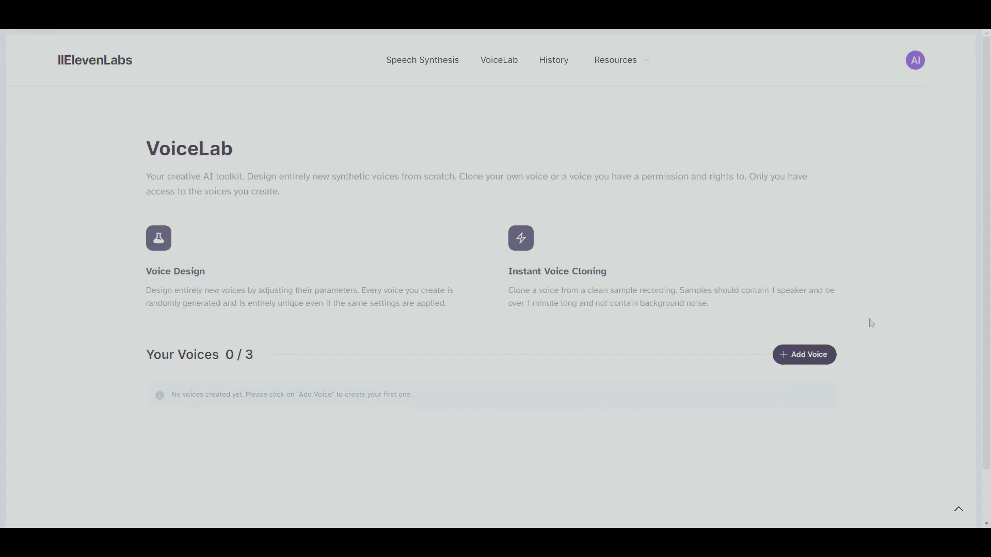
click(804, 364)
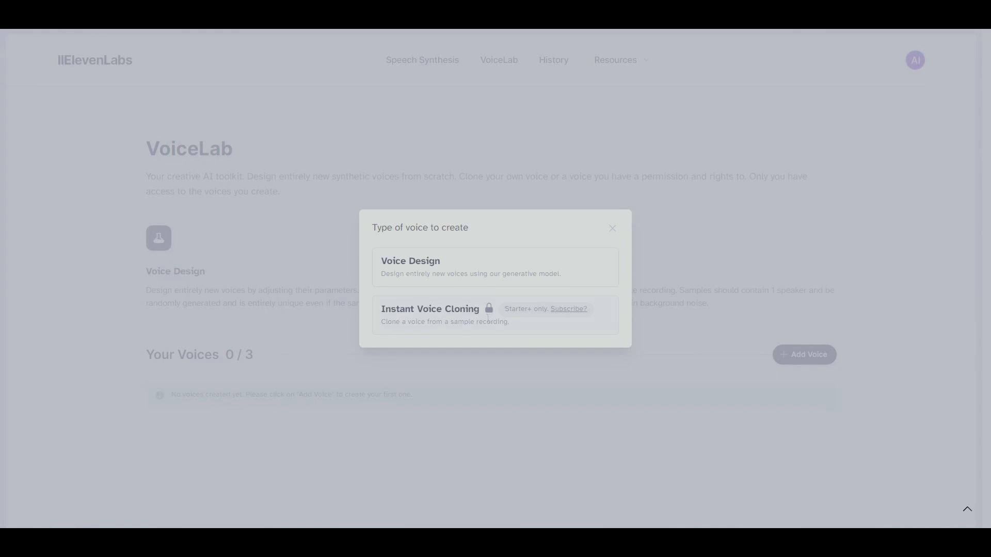
click(516, 275)
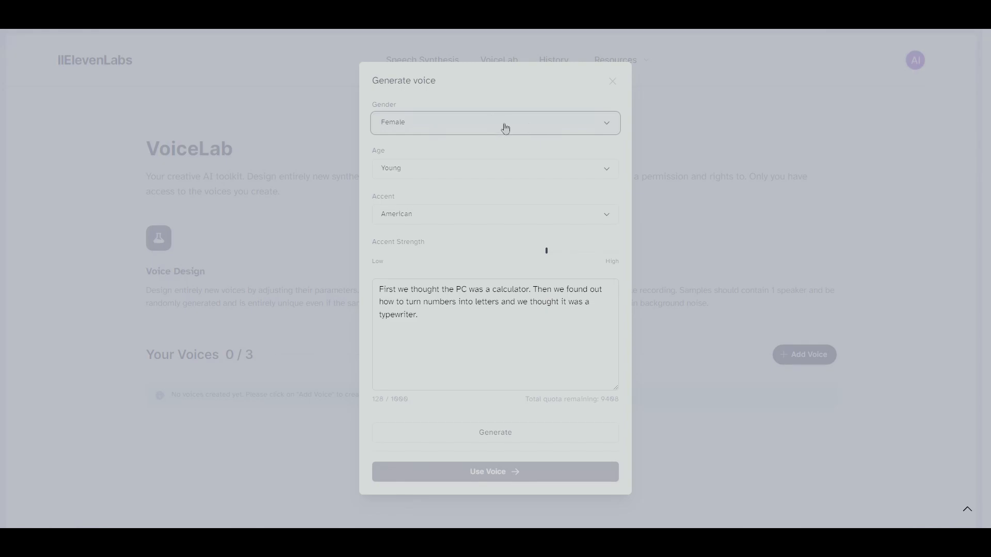
Step: Set the new voice's gender to Male and its age to Young
click(503, 127)
click(463, 124)
click(512, 126)
click(409, 166)
click(434, 173)
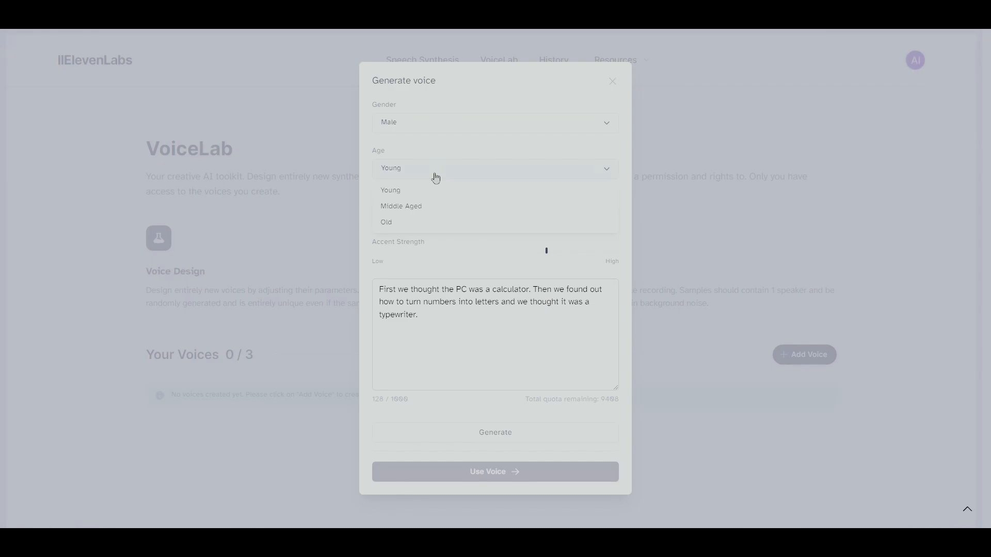
click(401, 191)
Step: Set the voice's accent to British and lower the accent strength very slightly
click(552, 206)
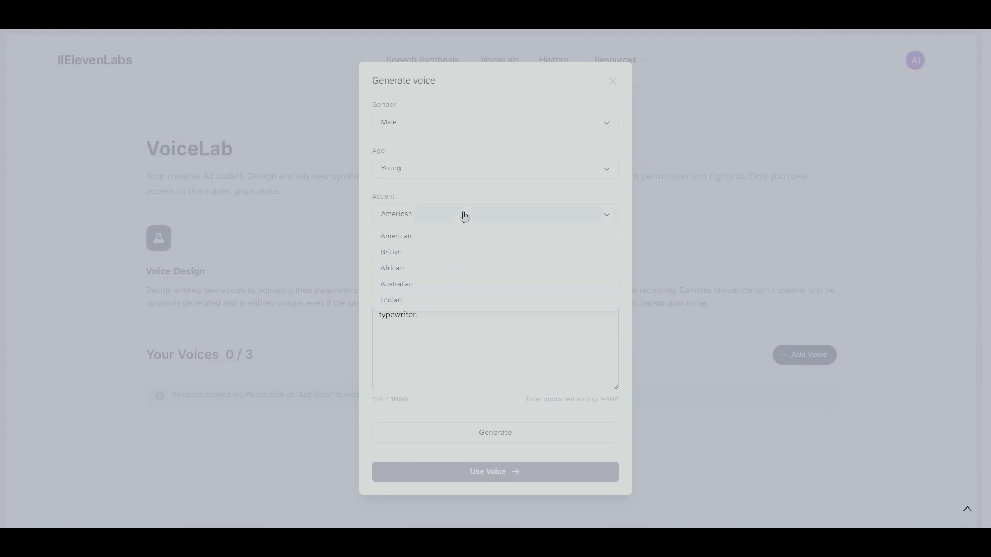
click(407, 253)
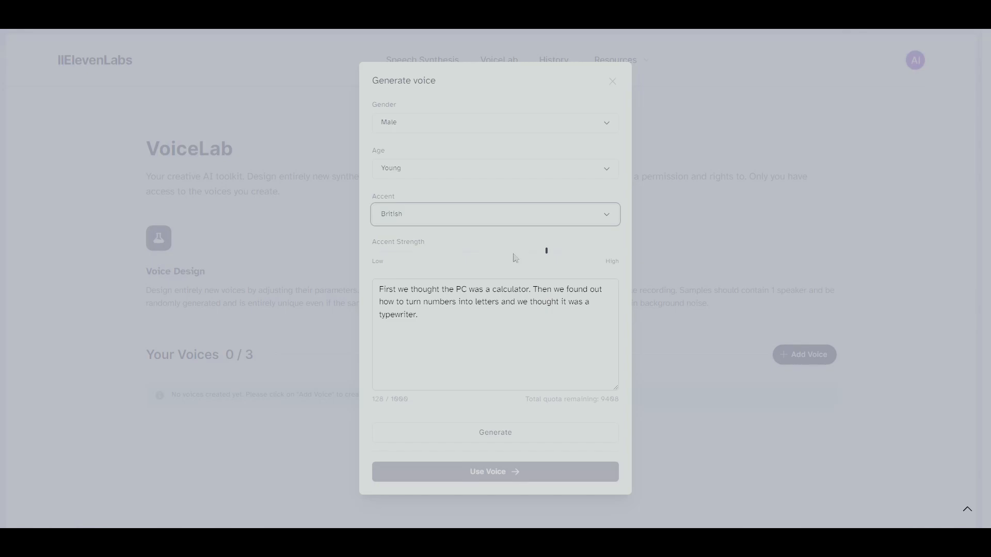
mouse_move(547, 250)
mouse_down()
mouse_move(579, 250)
mouse_move(503, 251)
mouse_move(544, 250)
mouse_up()
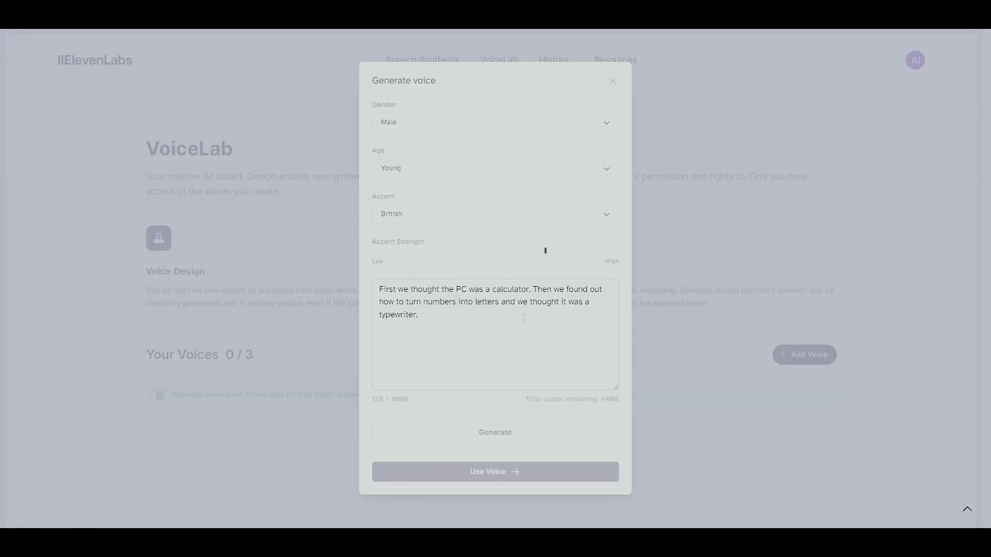
Step: Generate a preview of the designed voice from the default sample text, and generate it a second time
click(541, 316)
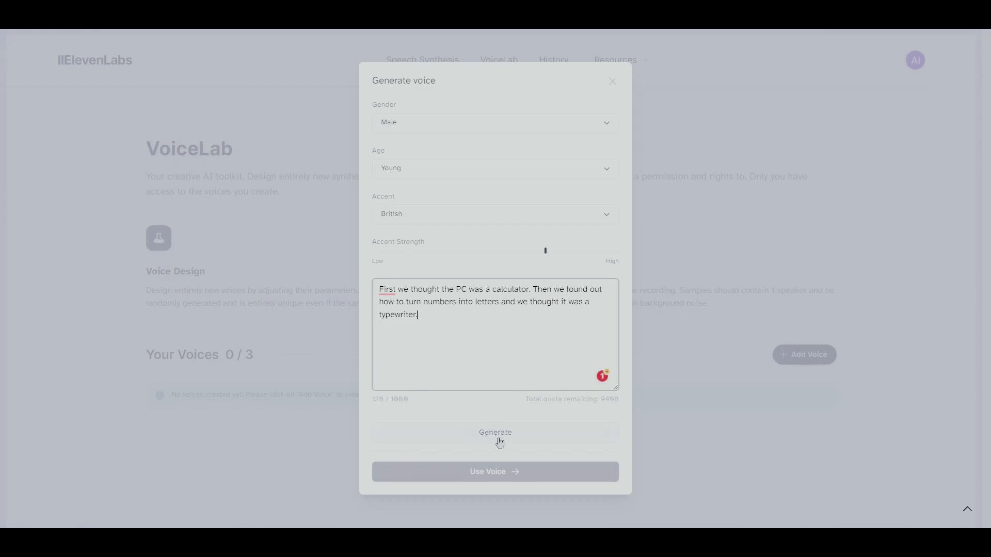
click(511, 437)
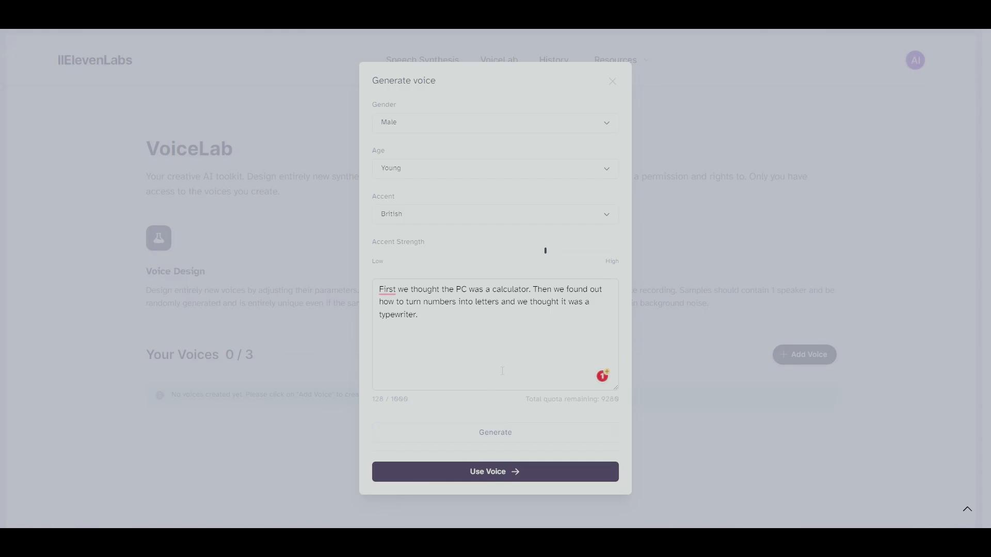
click(491, 439)
Step: Use the generated voice, name it "Steven" and create it with its existing labels
click(512, 473)
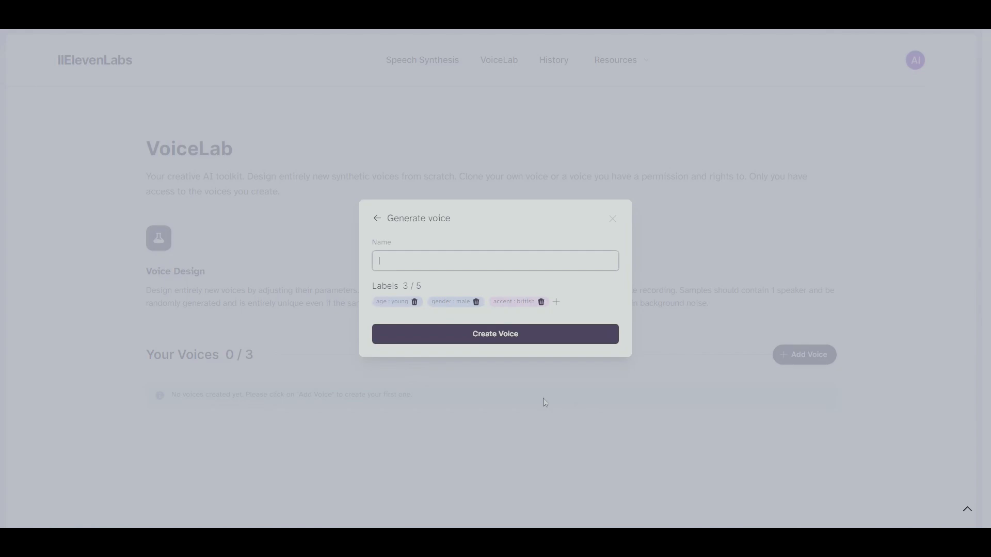
text(Steven)
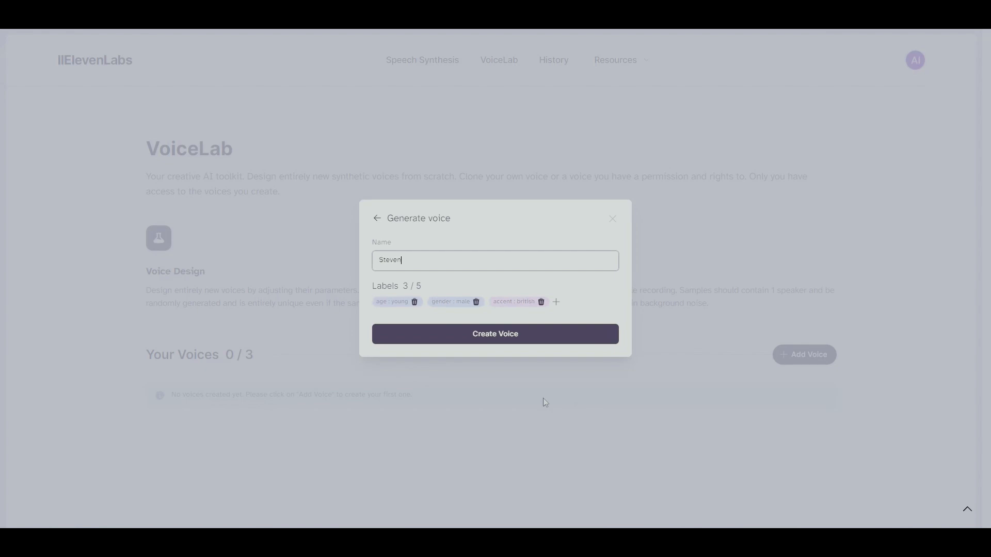
click(507, 338)
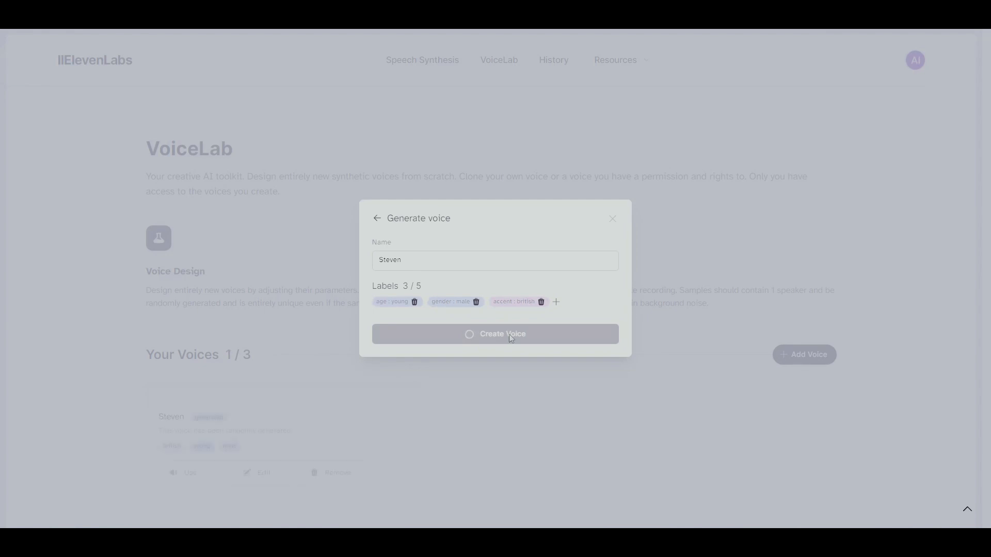
scroll(511, 338, down, 3)
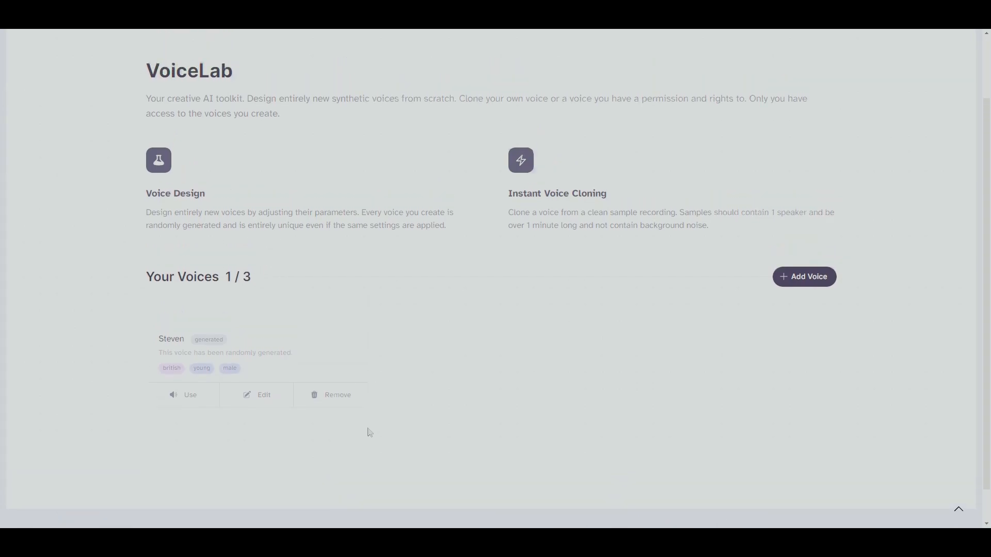
scroll(368, 432, up, 3)
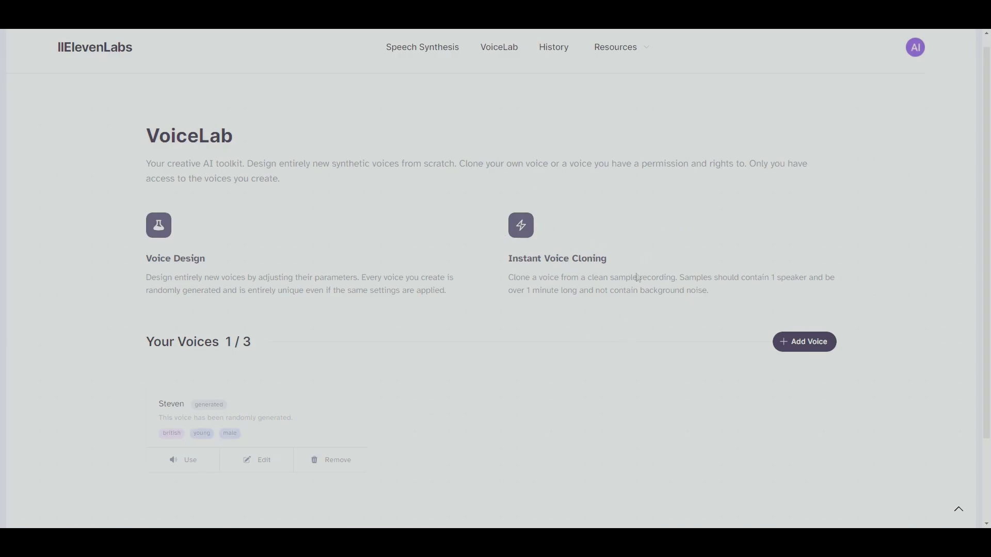
scroll(649, 376, down, 2)
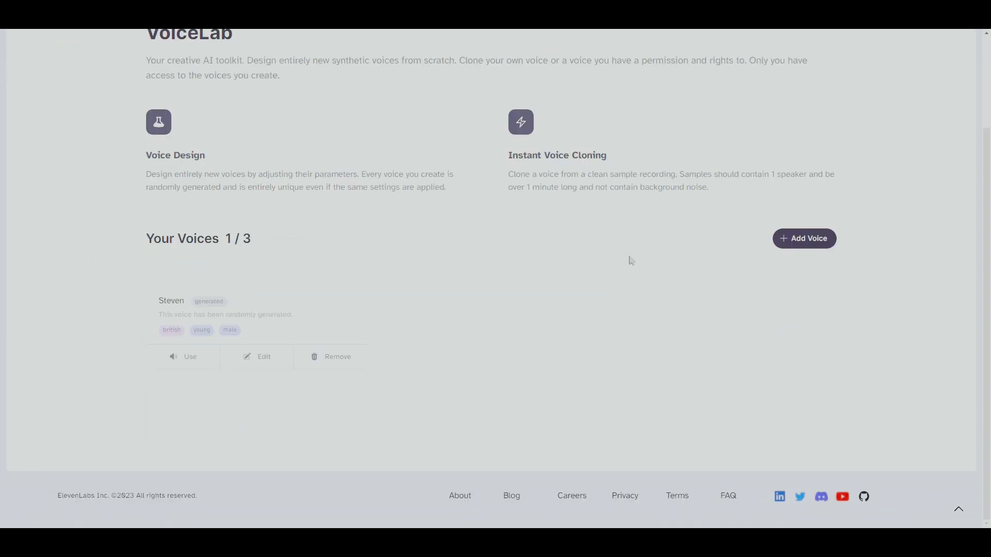
scroll(681, 363, up, 2)
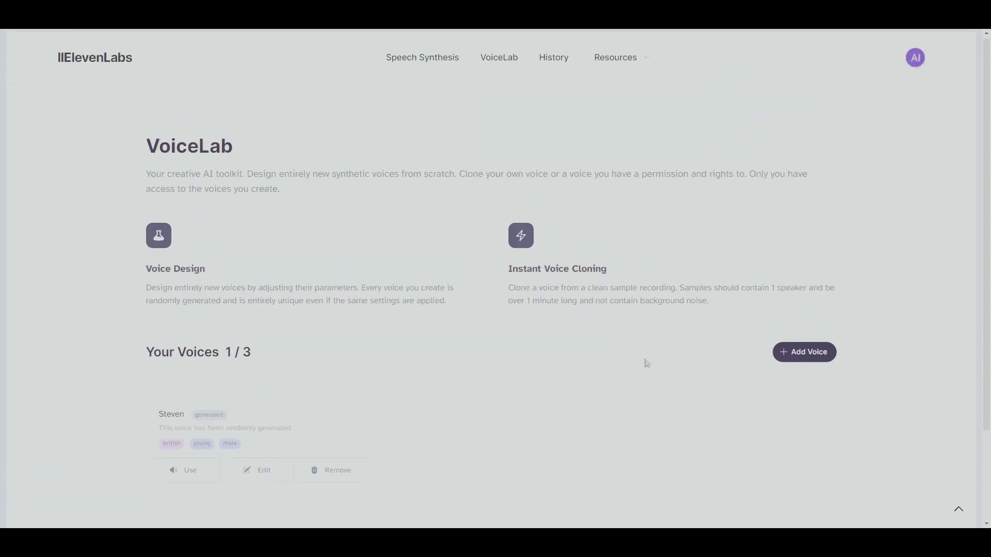
Step: Return to Speech Synthesis and select the generated Steven voice
click(411, 69)
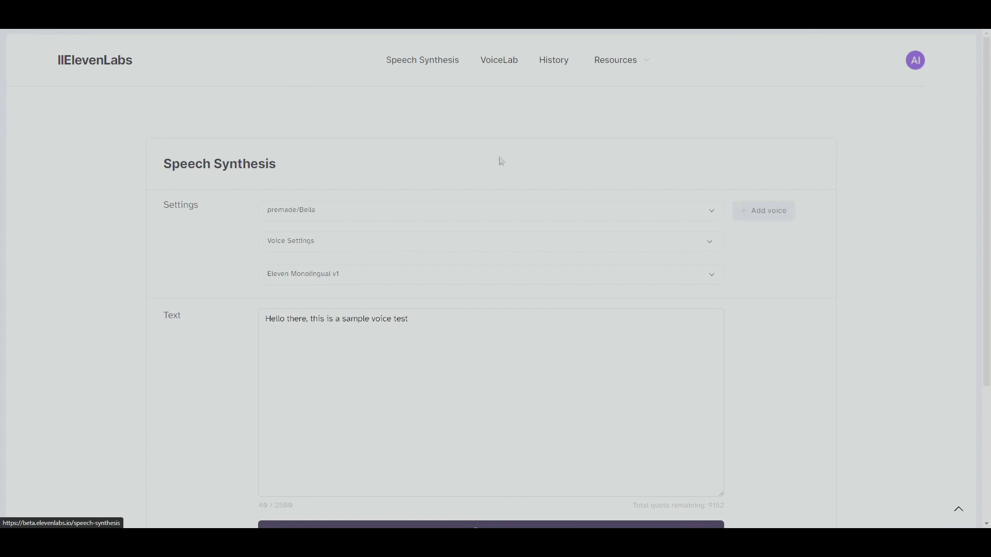
scroll(633, 156, down, 1)
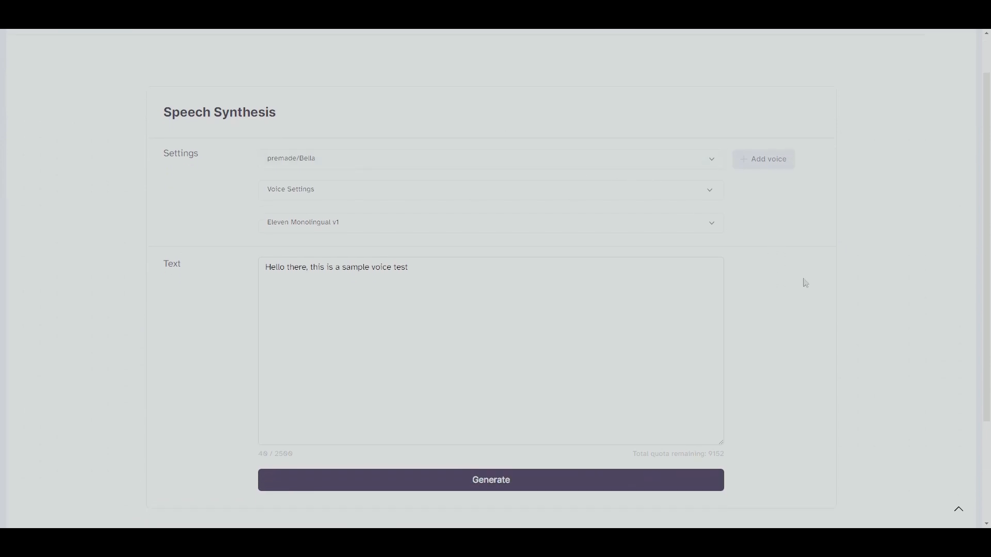
click(334, 164)
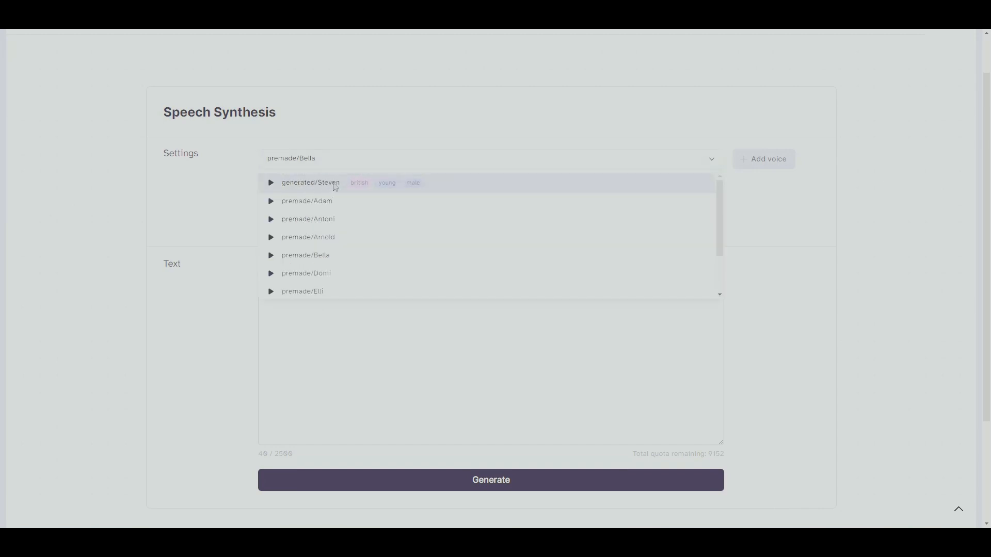
click(315, 186)
Step: Replace the sample text with a short story beginning "Once upon a time, in a peaceful meadow, there lived a curious cow named Daisy"
click(555, 288)
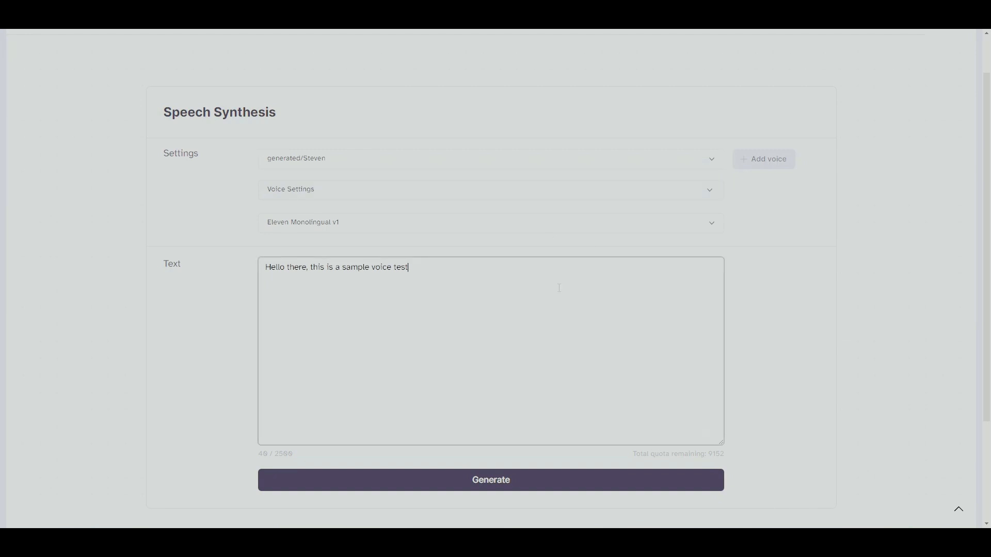
drag(555, 287, 175, 276)
key(BackSpace)
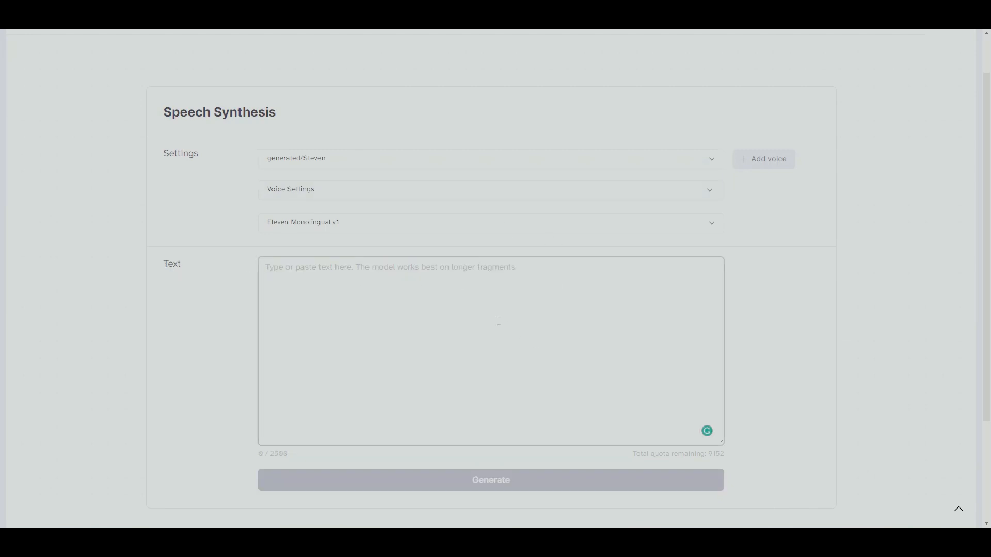
text(Once upon a time, in a peaceful meadow, there lived a curious cow named Daisy. Daisy was no ordinary cow. She possessed an insatiable appetite for adventure and an unyielding desire to explore the world beyond the meadow.)
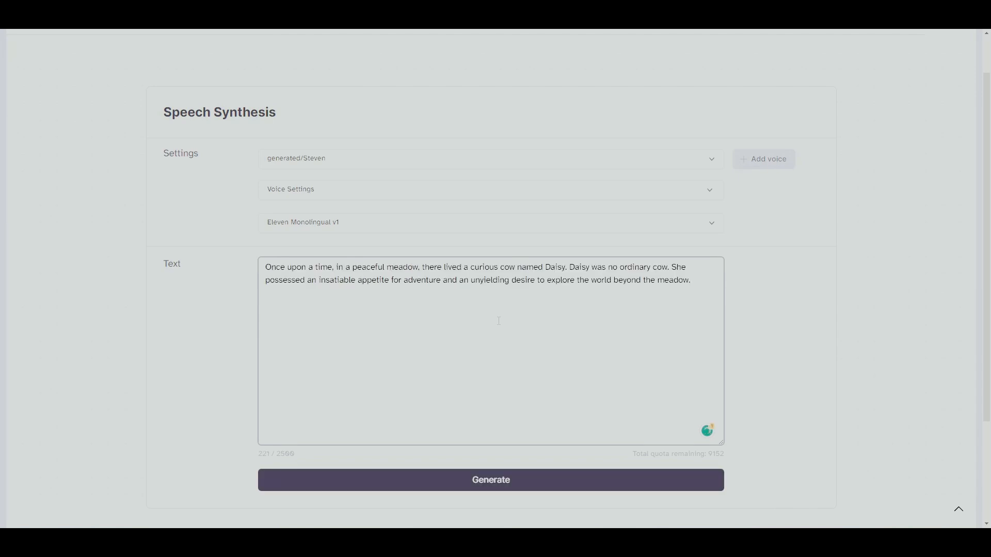
Step: Generate speech from the Daisy story with the Steven voice
scroll(780, 361, down, 1)
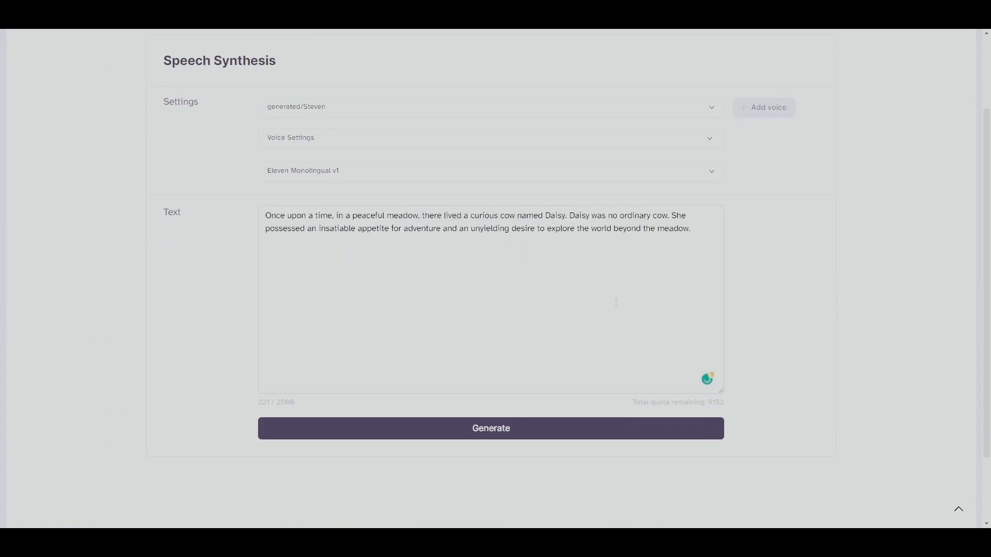
scroll(627, 346, up, 1)
click(586, 482)
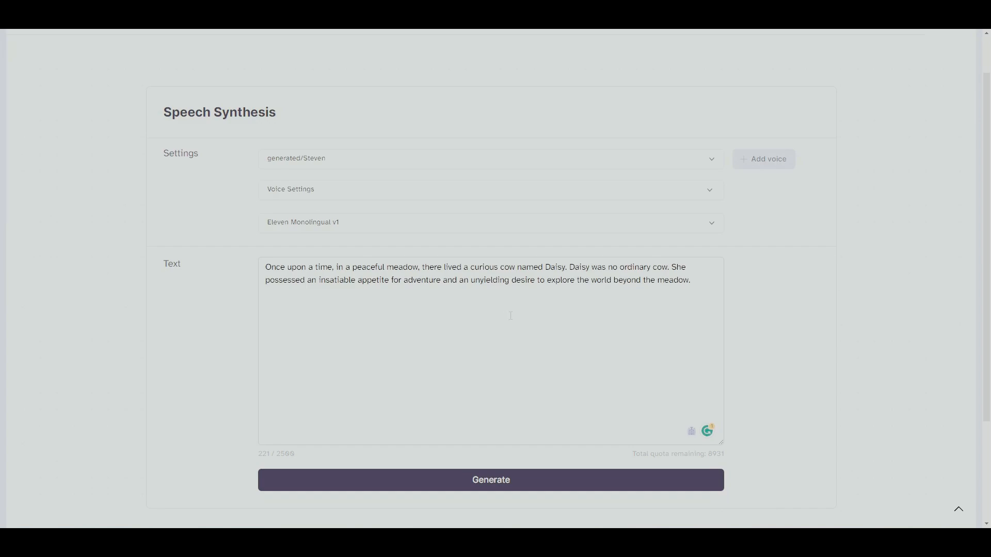
Step: Lower Stability to below its midpoint, reduce Clarity + Similarity Enhancement to somewhat above its midpoint, and generate the story speech again
click(334, 187)
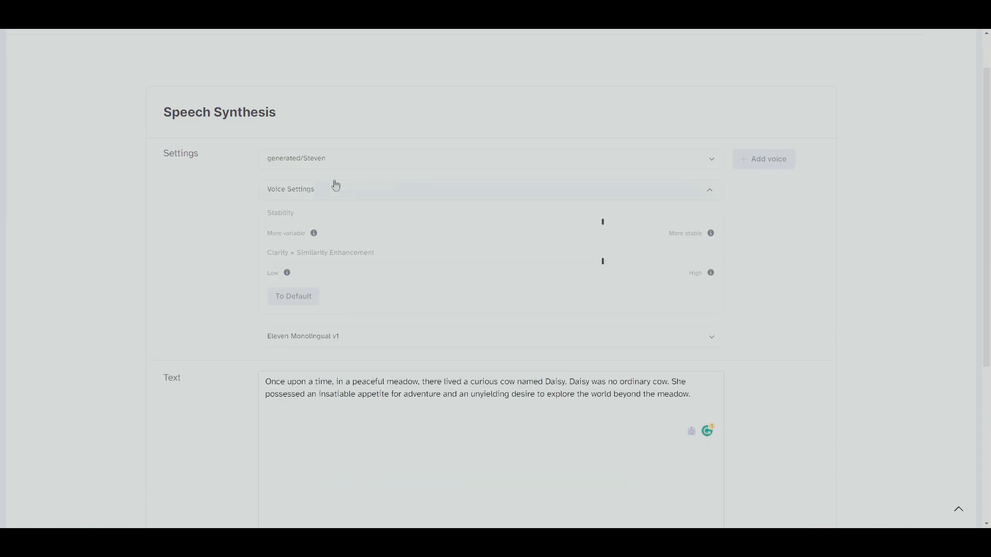
mouse_move(604, 227)
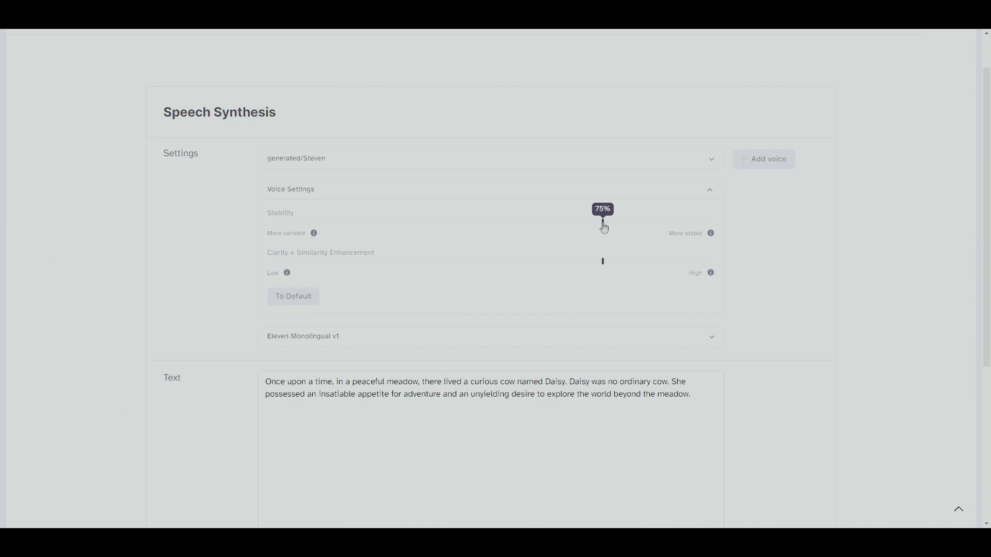
drag(604, 227, 437, 230)
mouse_move(605, 265)
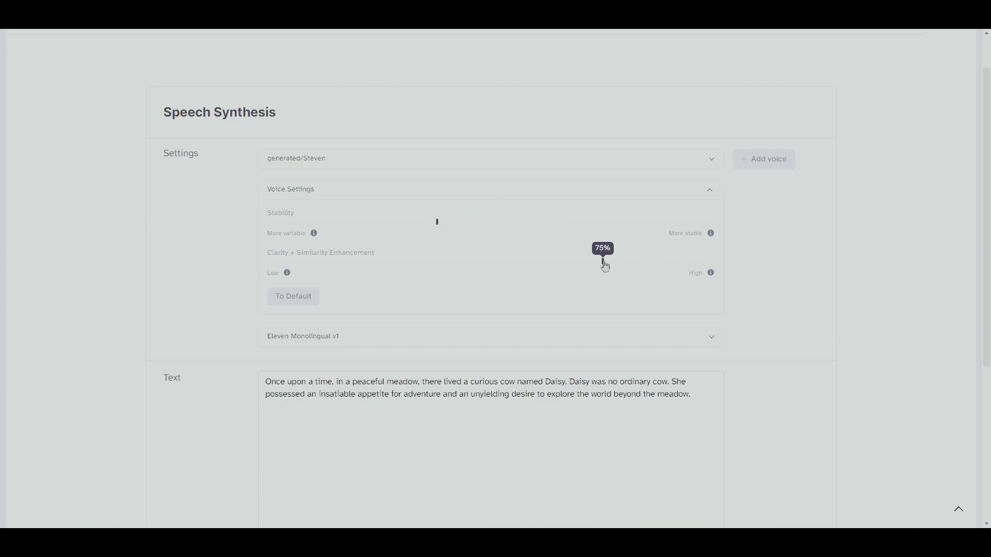
drag(605, 265, 549, 267)
scroll(812, 407, down, 3)
click(635, 445)
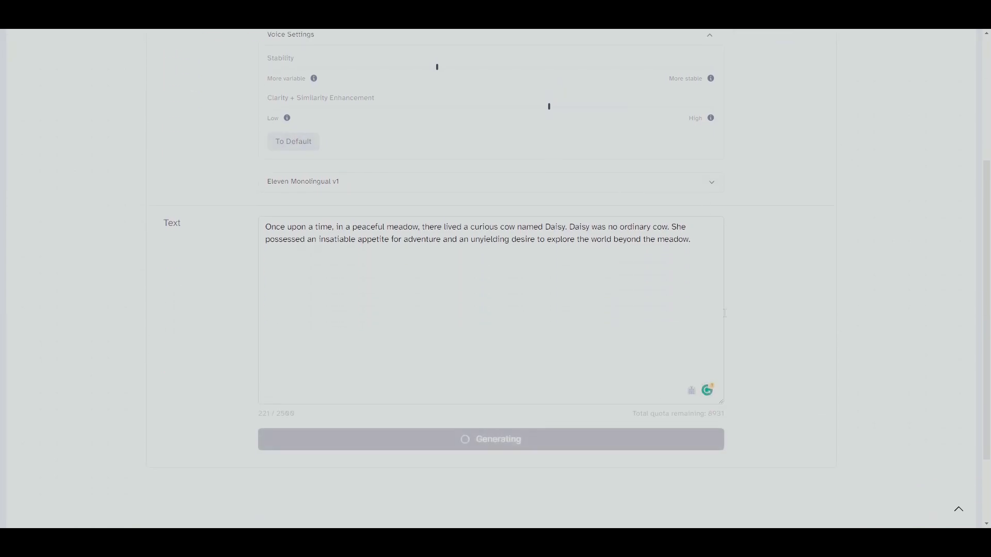
scroll(805, 301, up, 1)
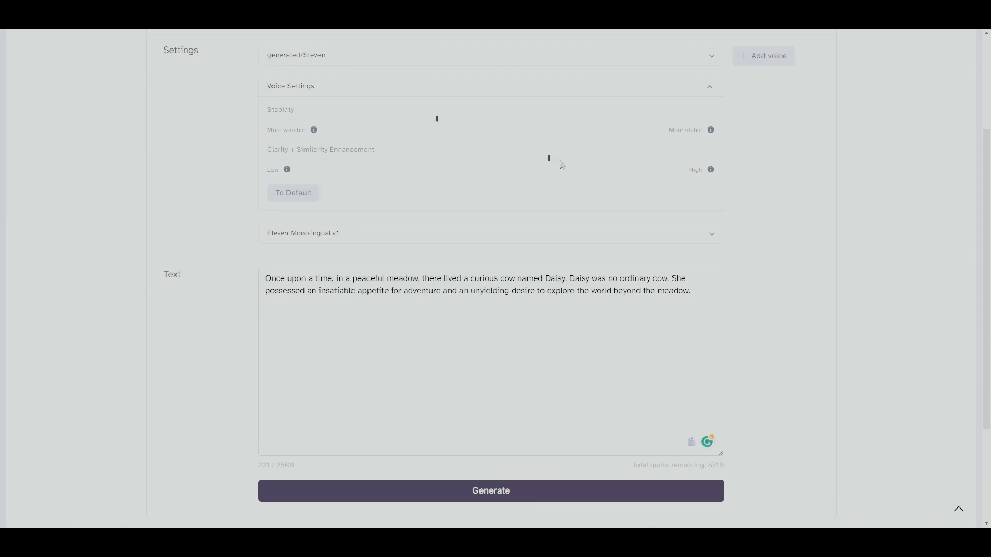
scroll(656, 408, down, 3)
scroll(815, 438, up, 6)
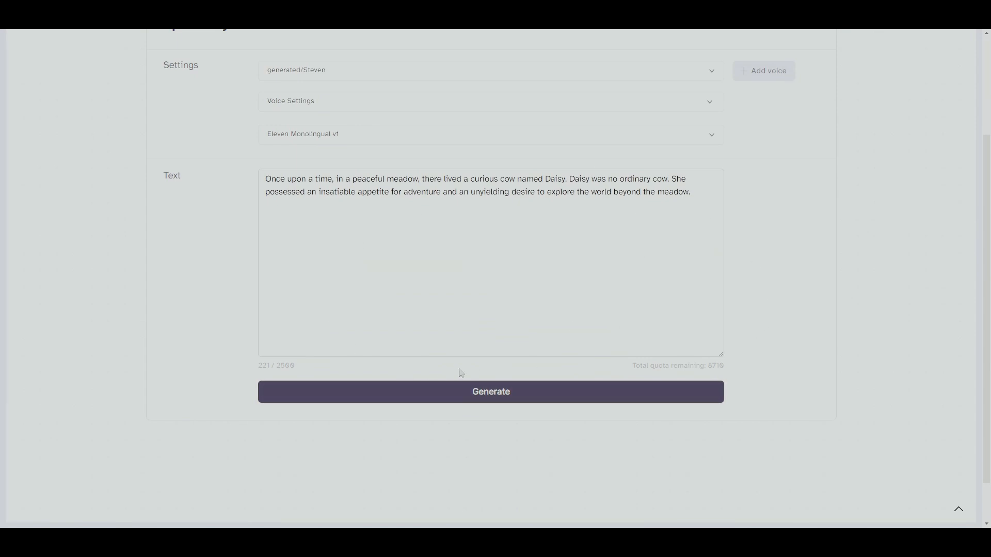
scroll(376, 323, up, 1)
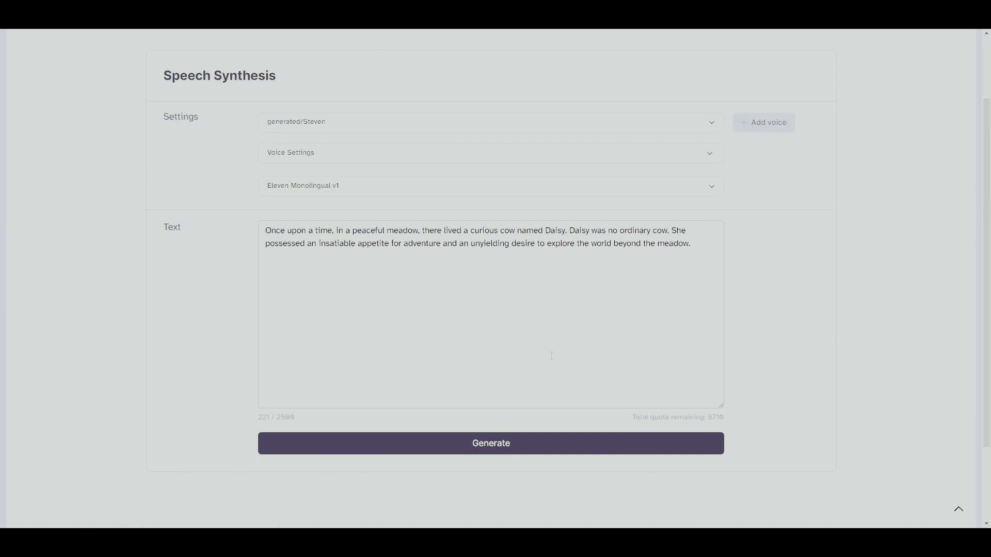
scroll(632, 387, up, 2)
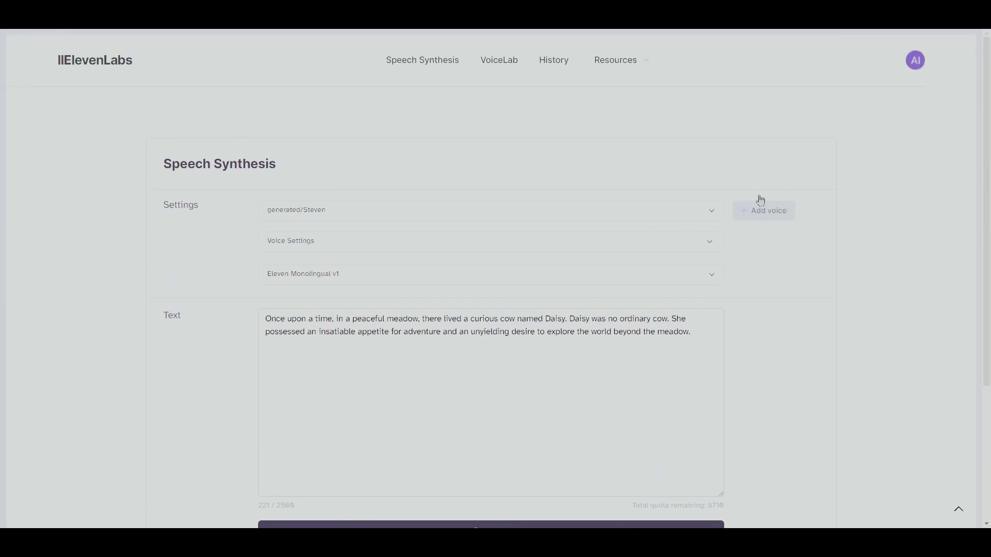
Step: Open the history of generated samples and download the newest Steven sample
click(556, 65)
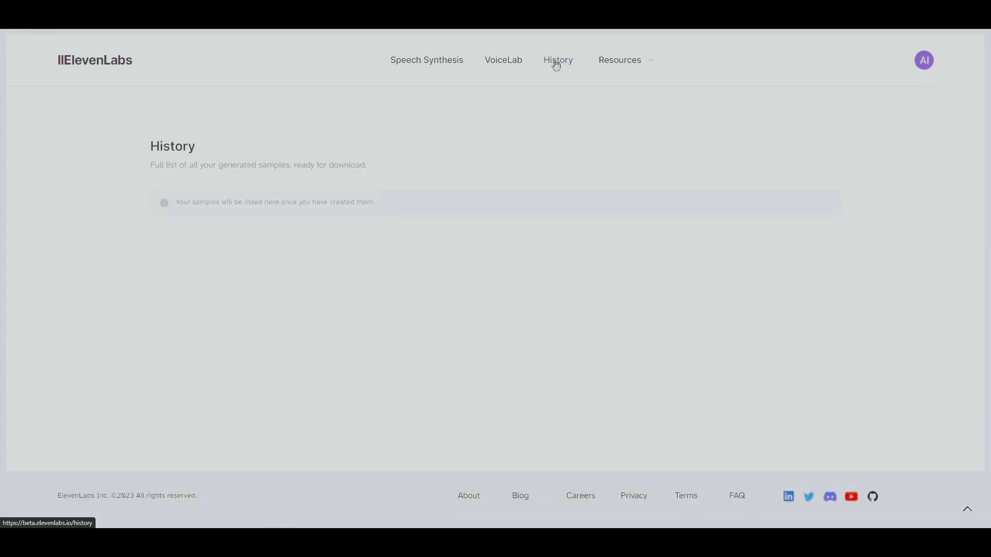
scroll(555, 351, down, 1)
scroll(558, 354, up, 1)
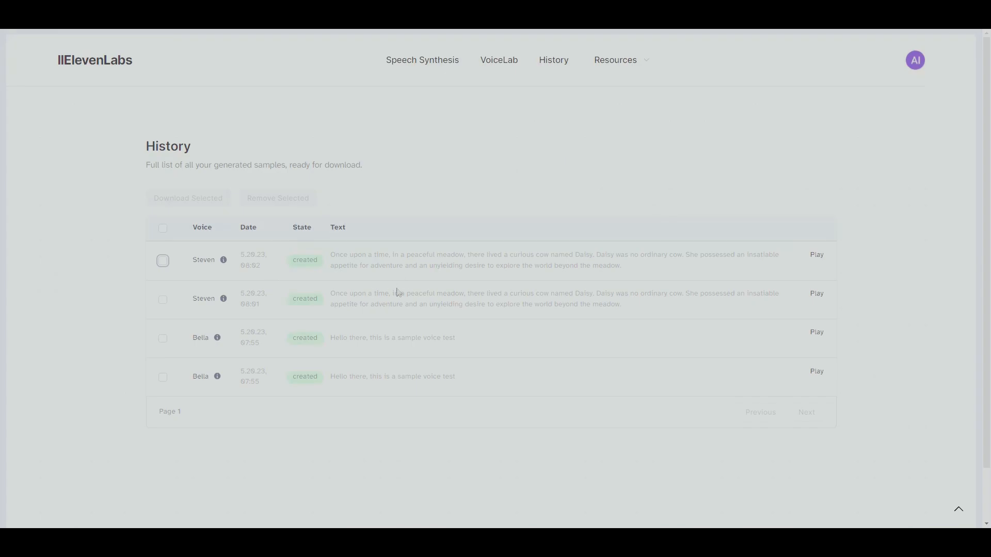
click(163, 261)
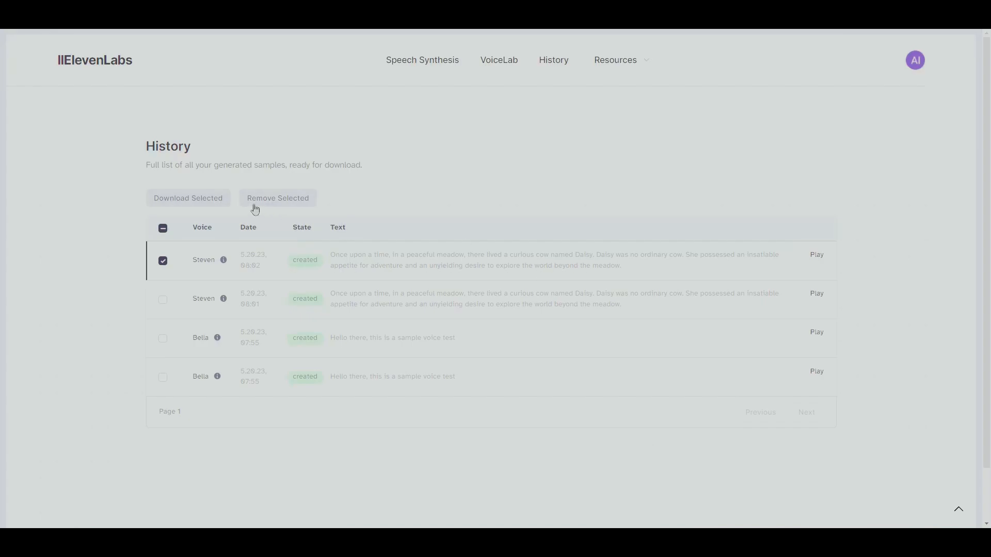
click(203, 203)
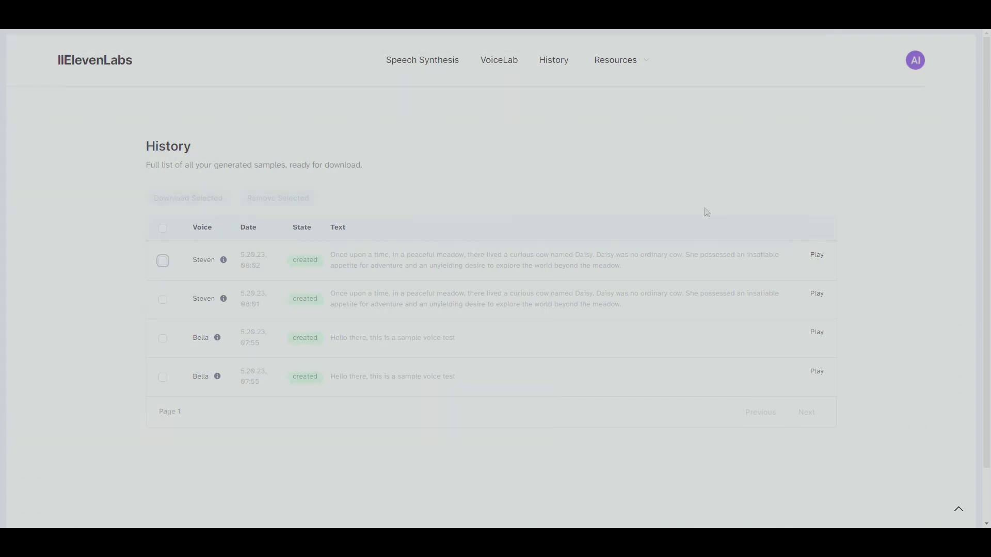